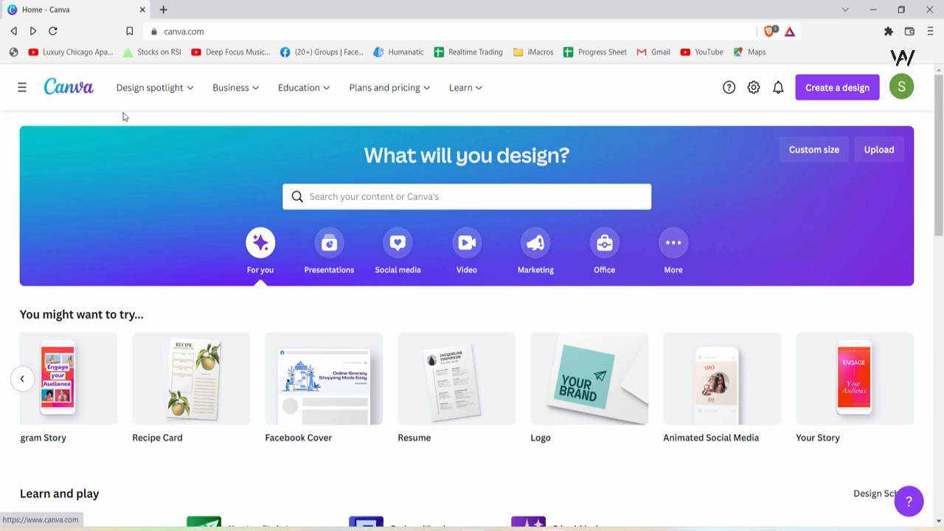
Step: Search the templates for "linked in", filter them to the LinkedIn Banner category and look through the designs
left_click(457, 199)
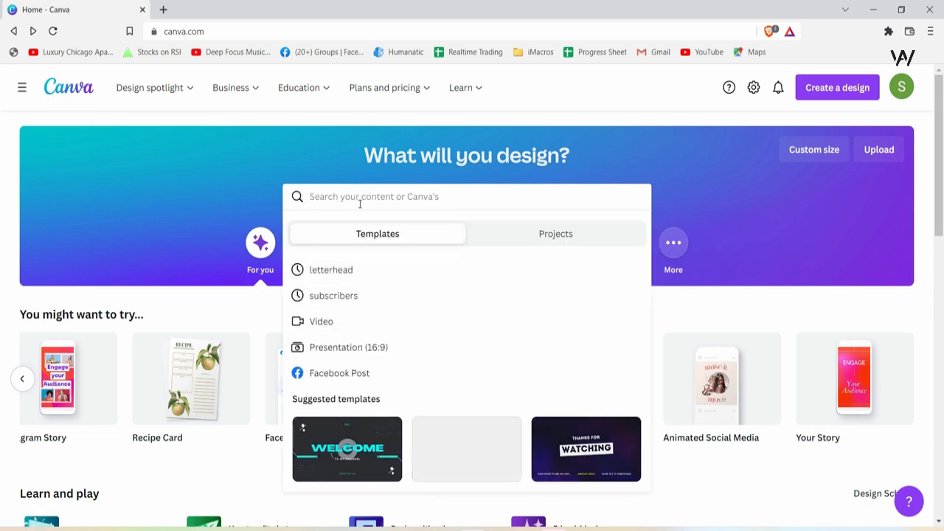
type("linked in")
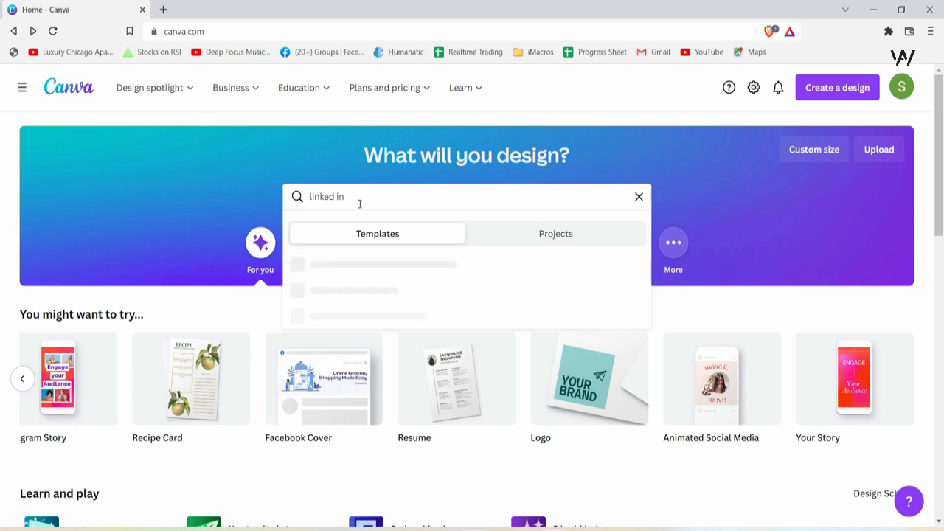
key("Return")
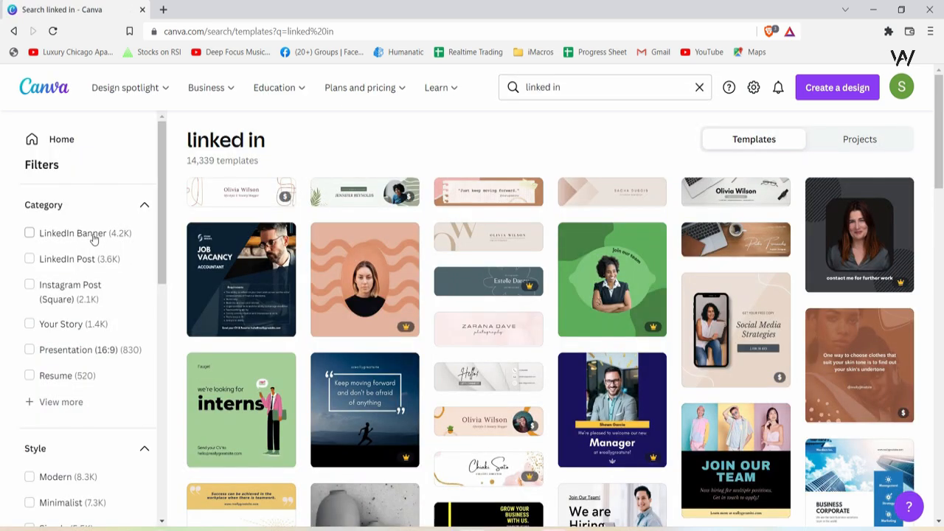
left_click(30, 234)
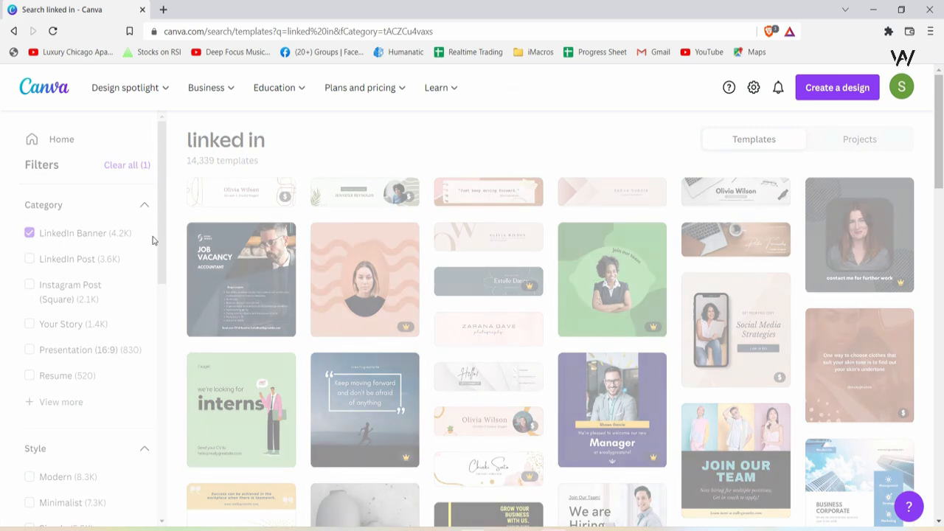
scroll(942, 184, "down", 1)
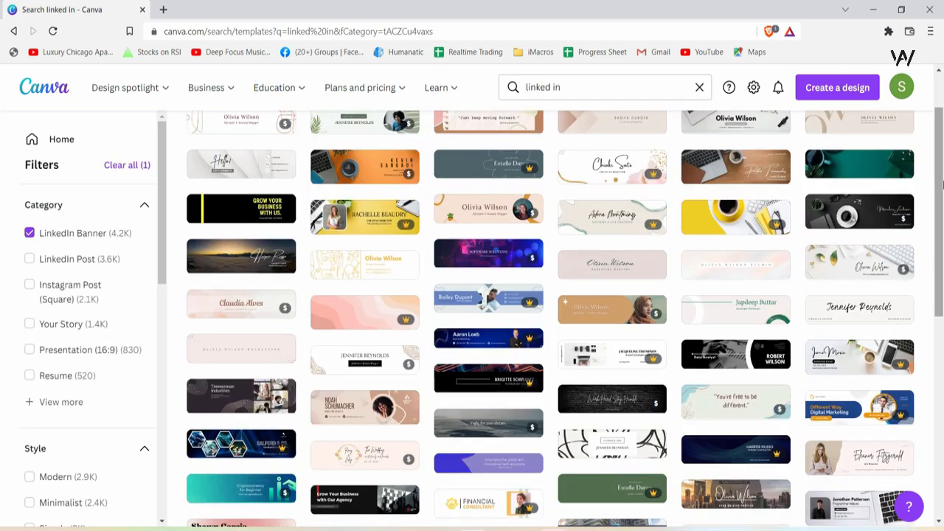
scroll(940, 292, "down", 3)
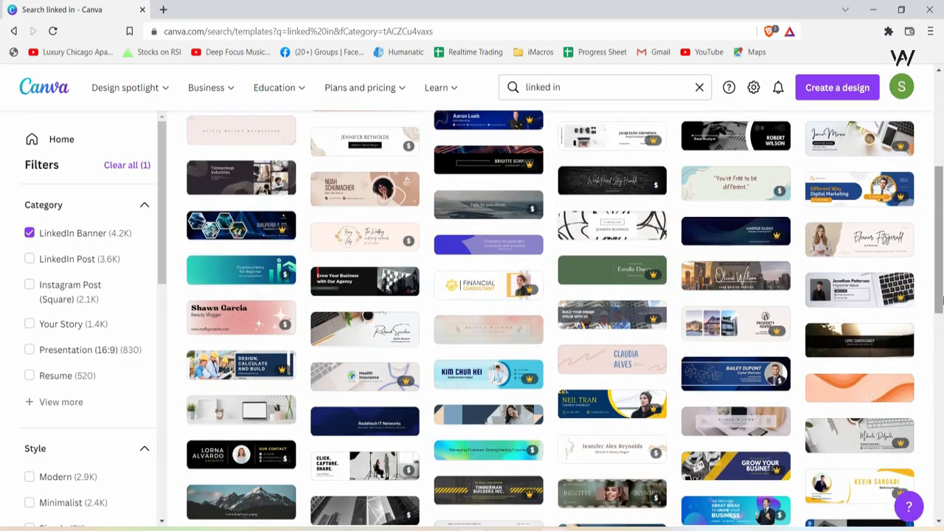
scroll(941, 301, "up", 5)
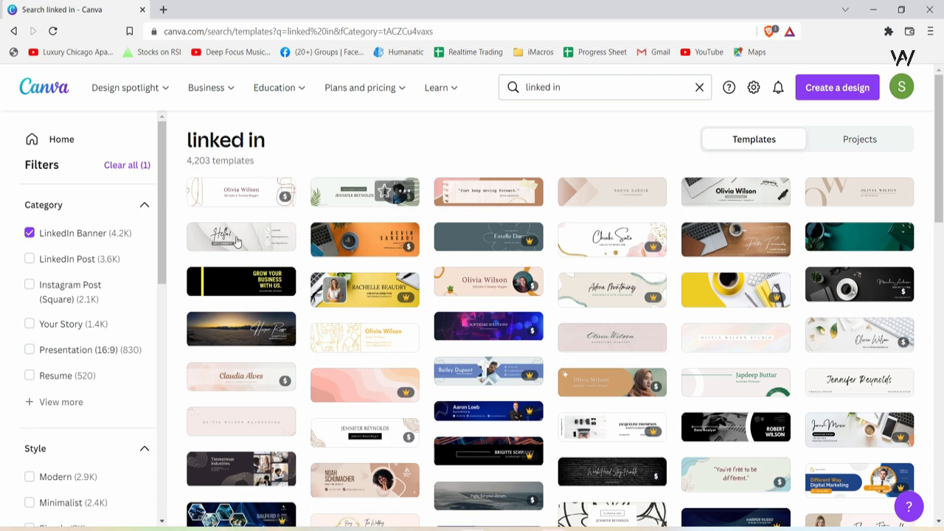
left_click_drag(940, 162, 940, 369)
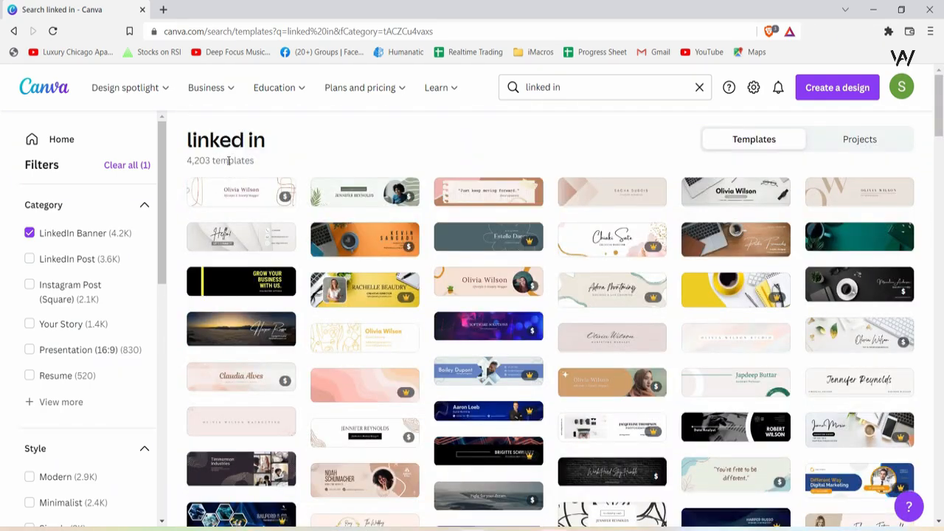
Step: Create a blank LinkedIn Banner design sized 1128 × 191 px
left_click(855, 93)
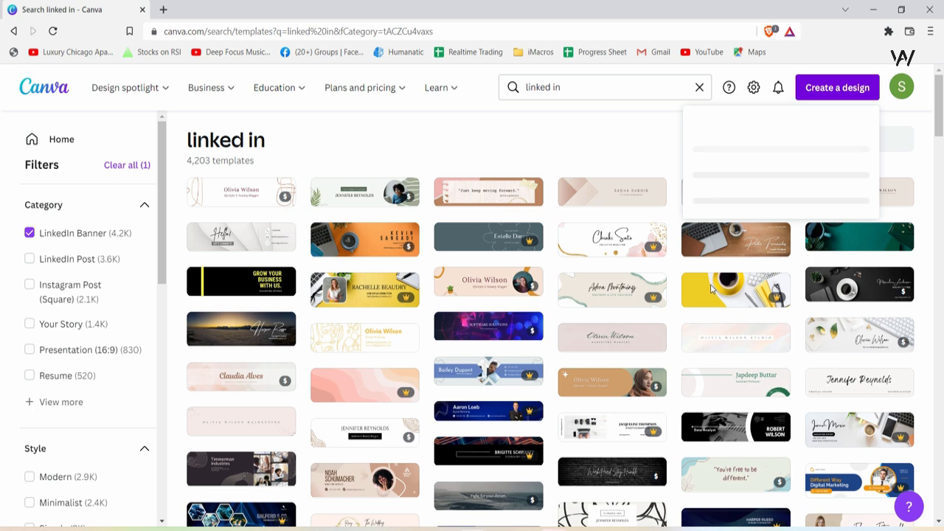
type("linked in")
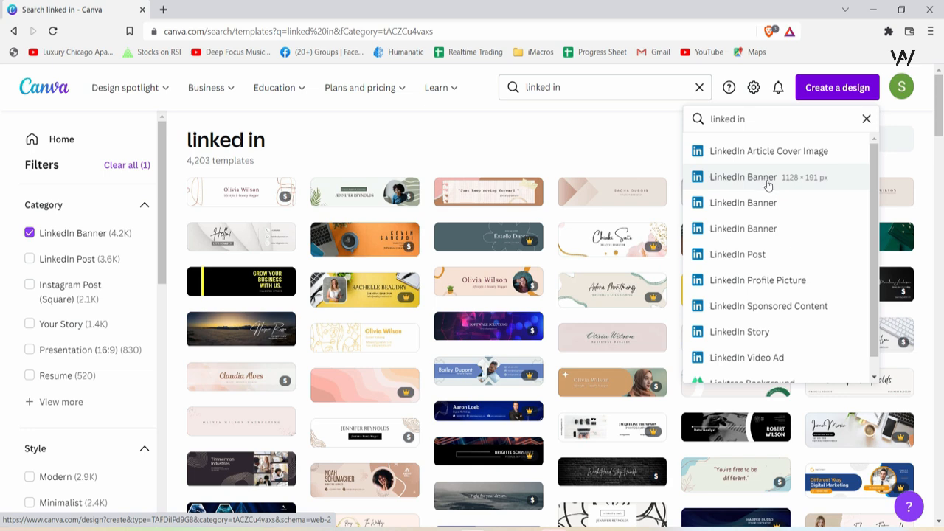
left_click(768, 178)
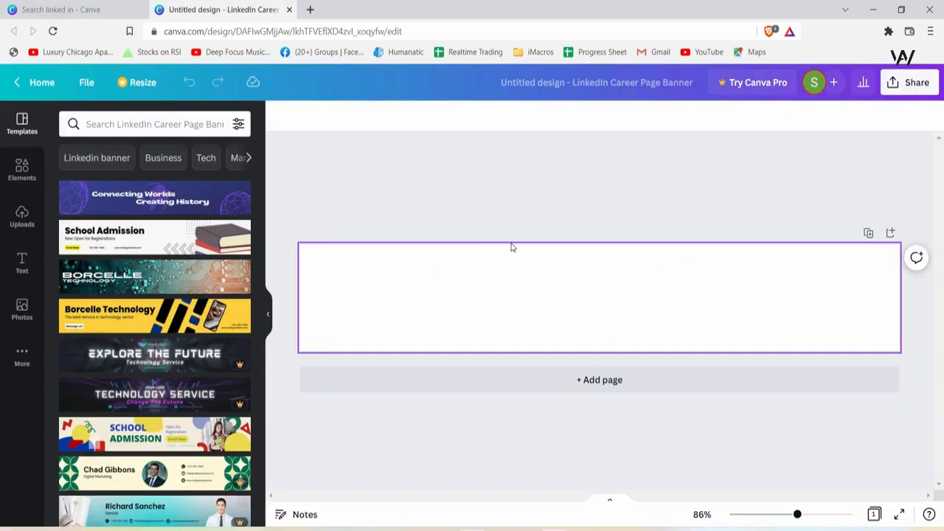
Step: Fill the blank banner with a solid indigo-blue color from the preset background colors
left_click(550, 312)
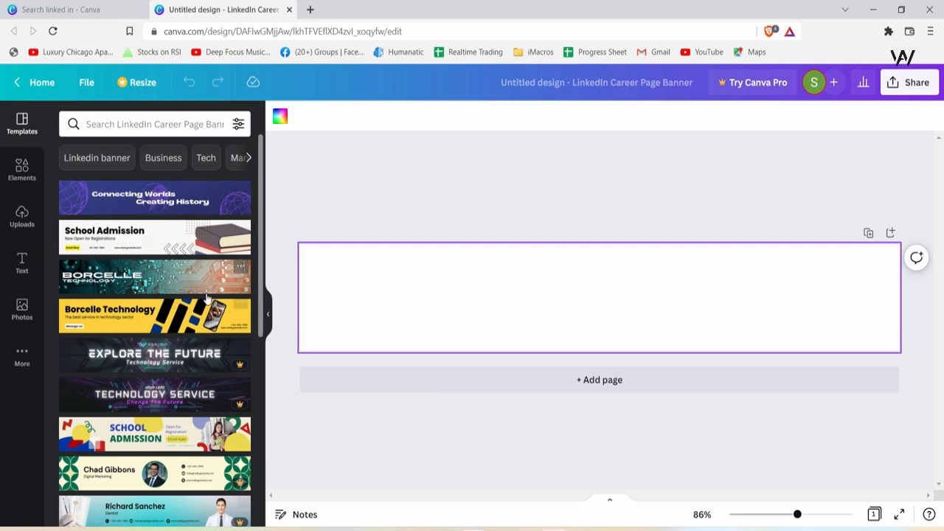
left_click(23, 357)
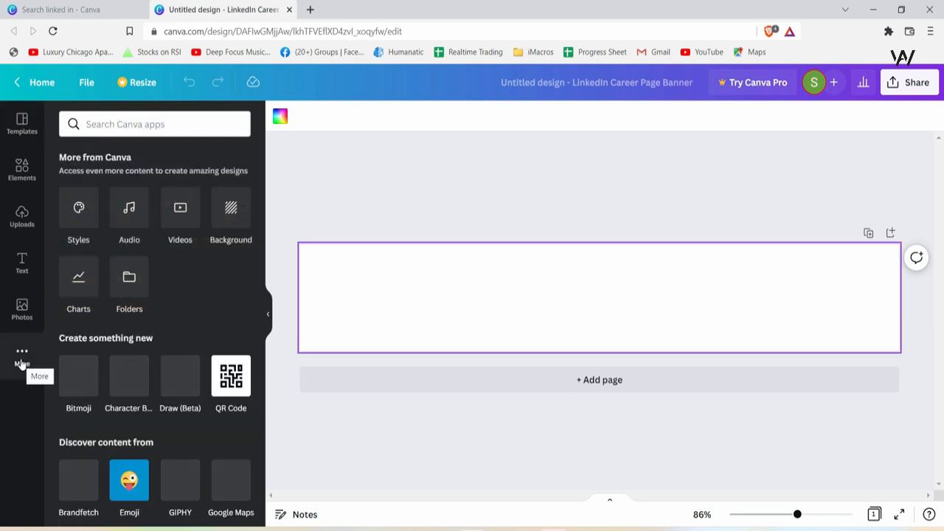
left_click(222, 218)
scroll(211, 357, "down", 10)
scroll(209, 353, "up", 10)
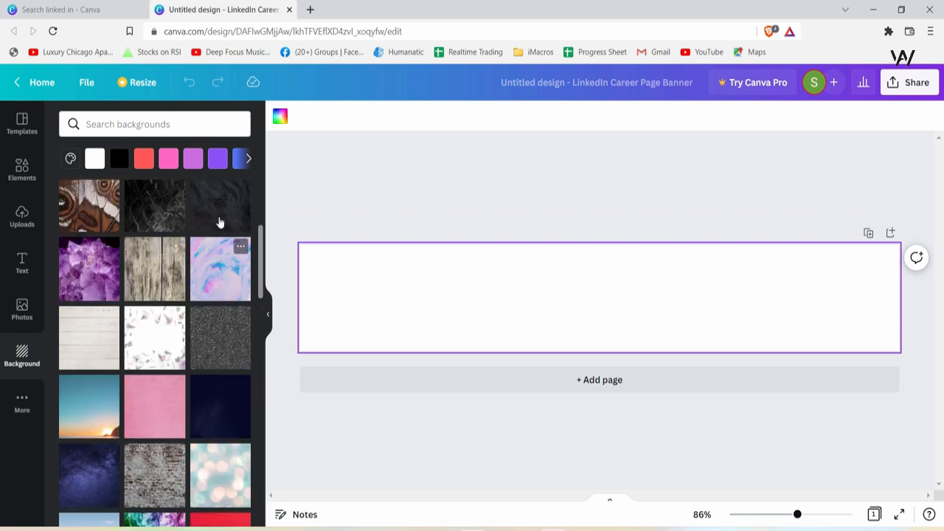
left_click(247, 161)
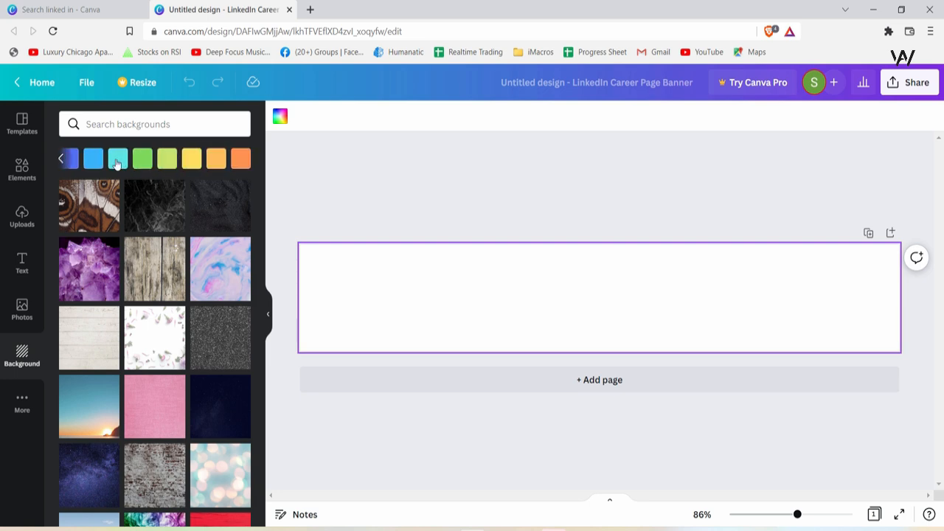
left_click(63, 164)
left_click(239, 163)
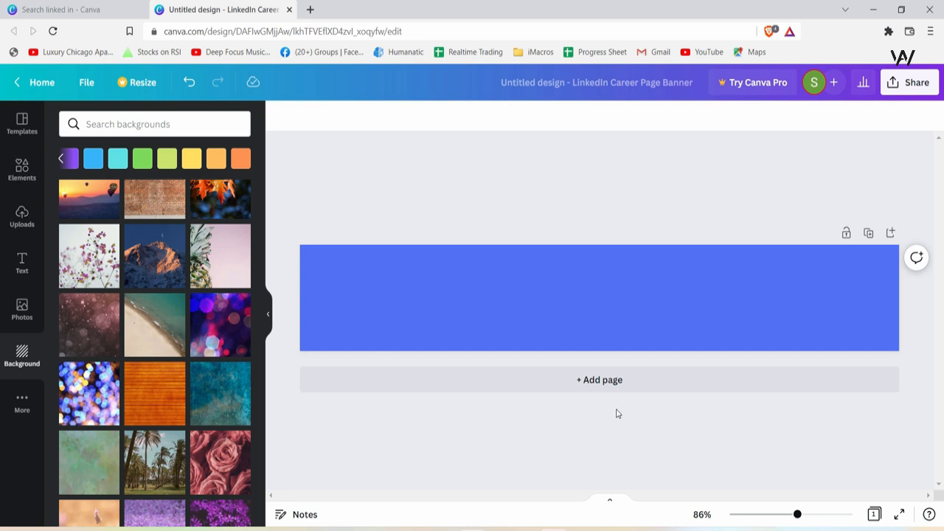
Step: Insert the megaphone-and-laptop graphic from a "digital marketing" graphics search and fit it at the left end of the banner
key("slash")
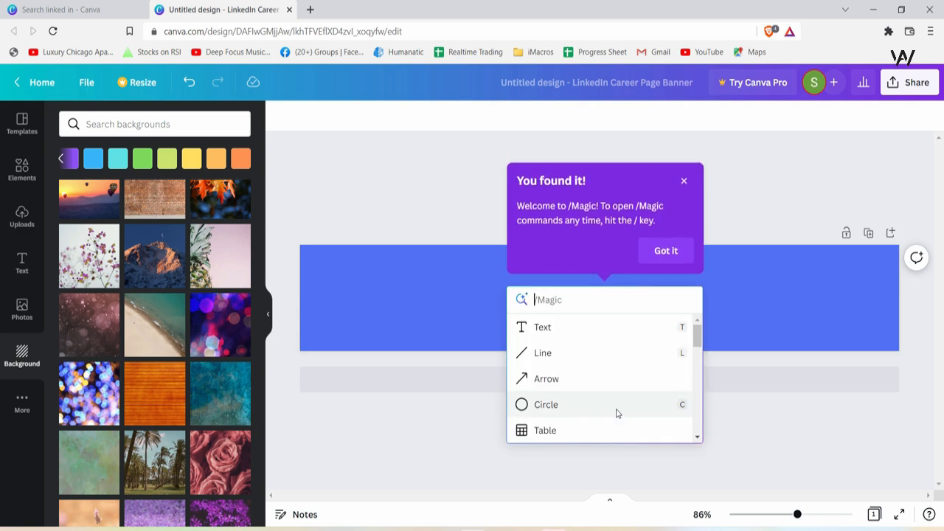
type("digital m")
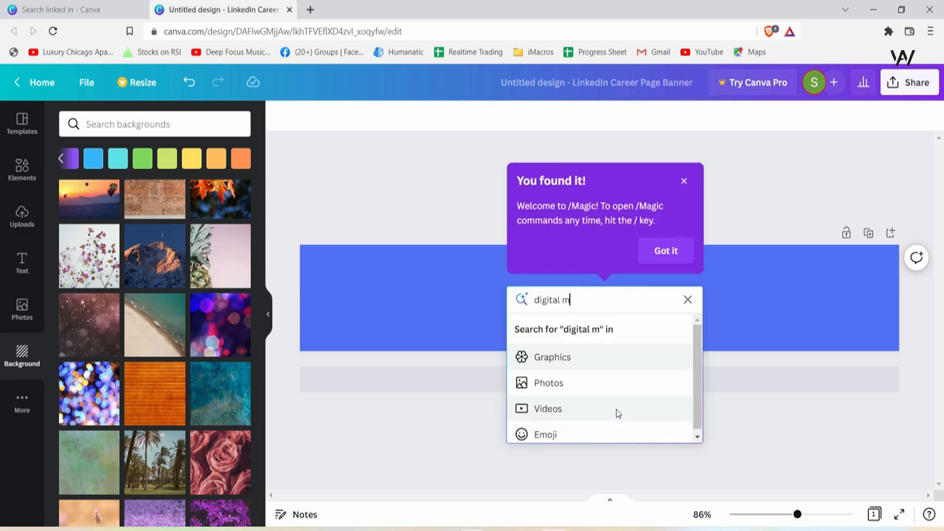
type("arketing")
key("Return")
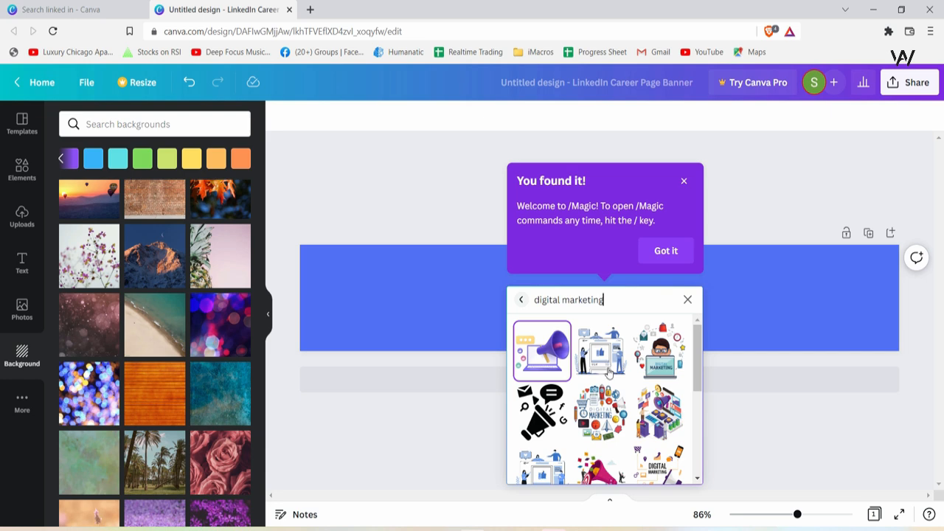
scroll(605, 366, "down", 5)
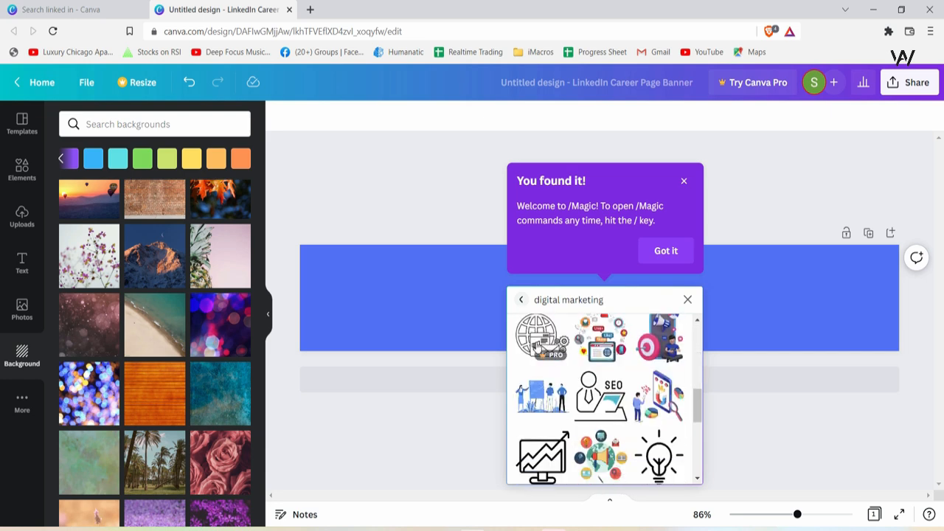
scroll(622, 405, "up", 5)
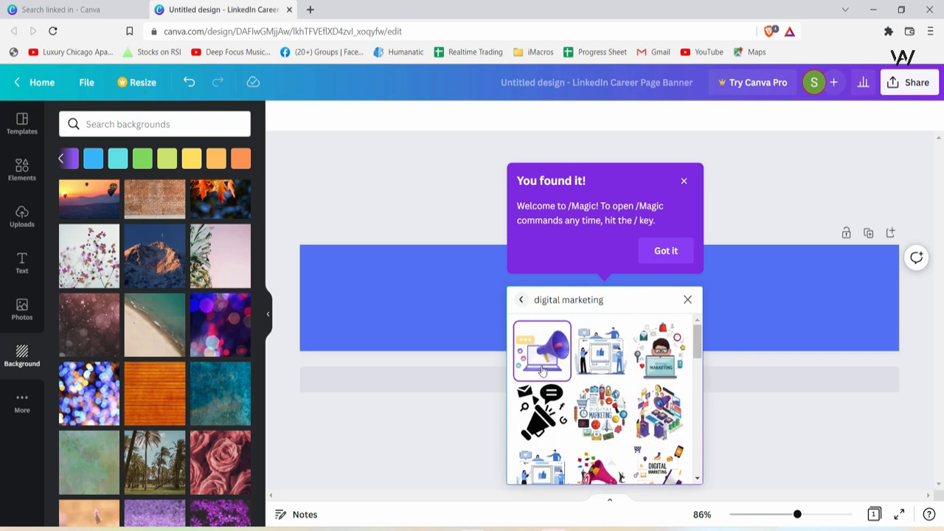
left_click(542, 355)
left_click_drag(627, 332, 435, 346)
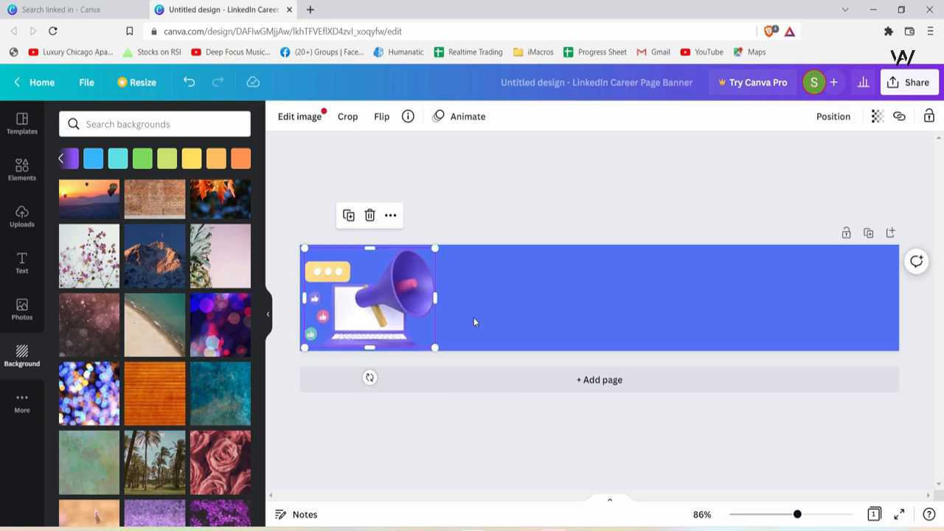
left_click(476, 318)
left_click(410, 316)
left_click(598, 299)
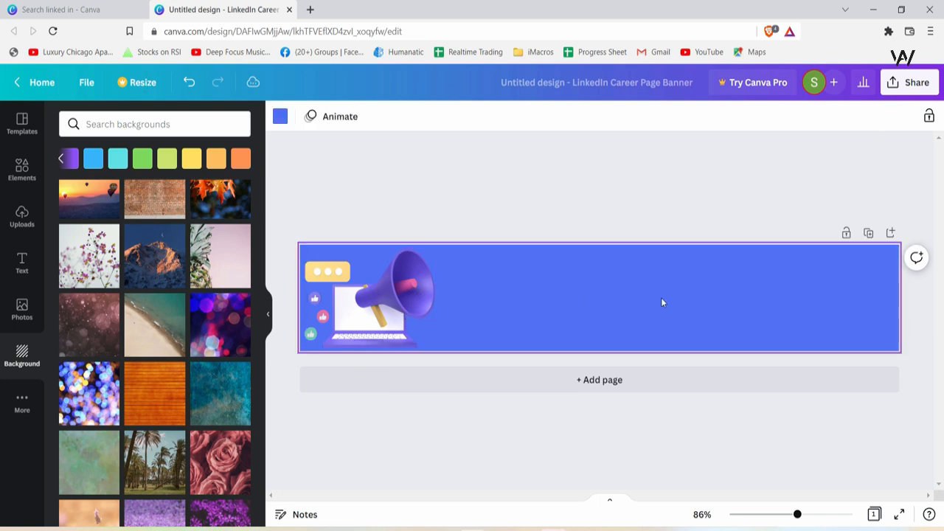
Step: Set the transparency of the megaphone-and-laptop graphic to 24 and deselect it
left_click(385, 308)
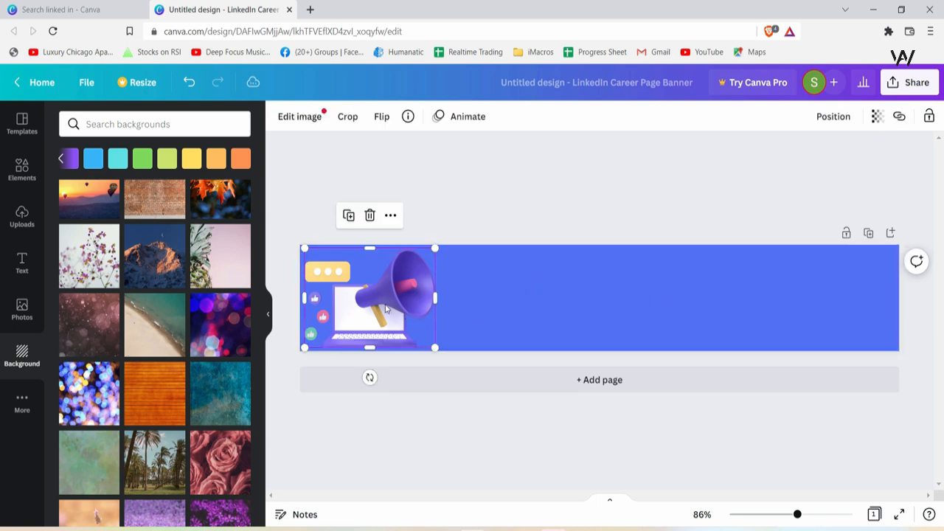
left_click(878, 121)
left_click_drag(869, 171, 766, 177)
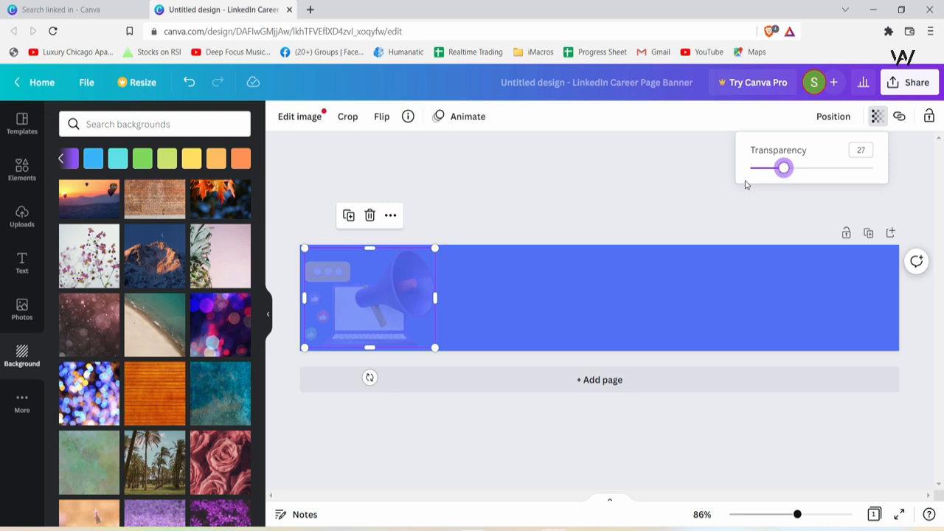
left_click(448, 450)
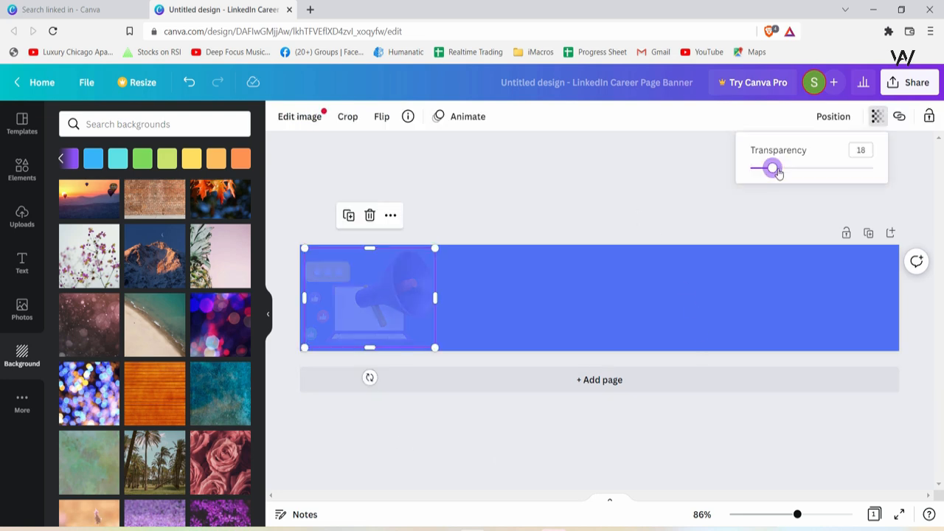
left_click_drag(778, 172, 782, 172)
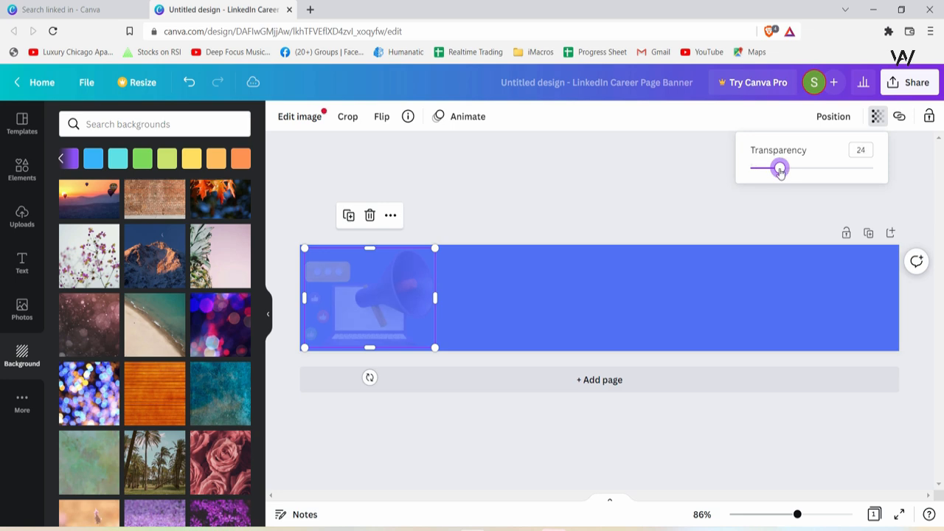
left_click(677, 220)
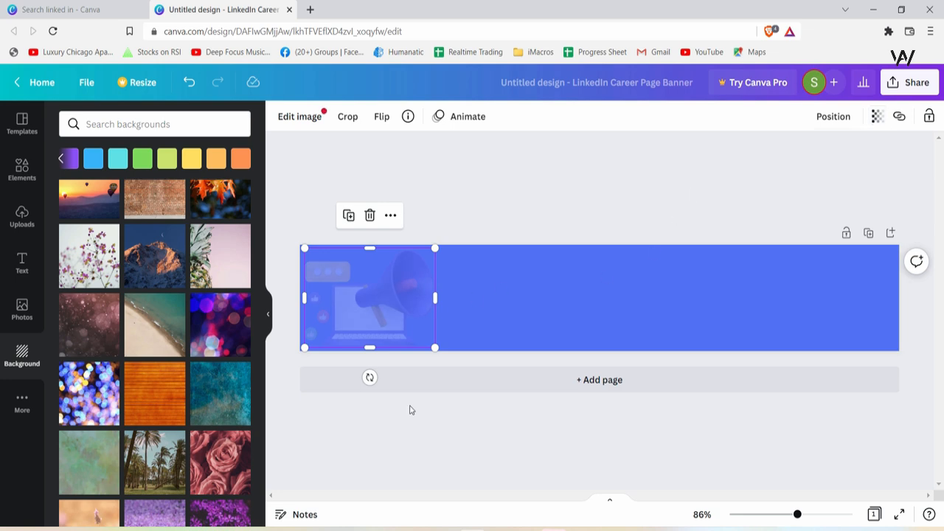
left_click(411, 410)
left_click(385, 326)
left_click(534, 364)
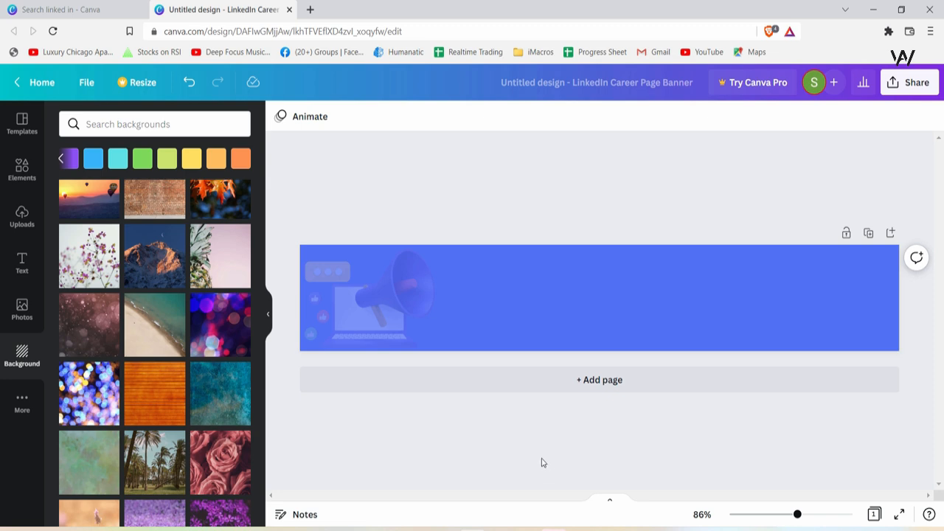
Step: Insert the green website-team graphic from a "digital marketing" graphics search and place it beside the megaphone graphic
left_click(594, 329)
key("slash")
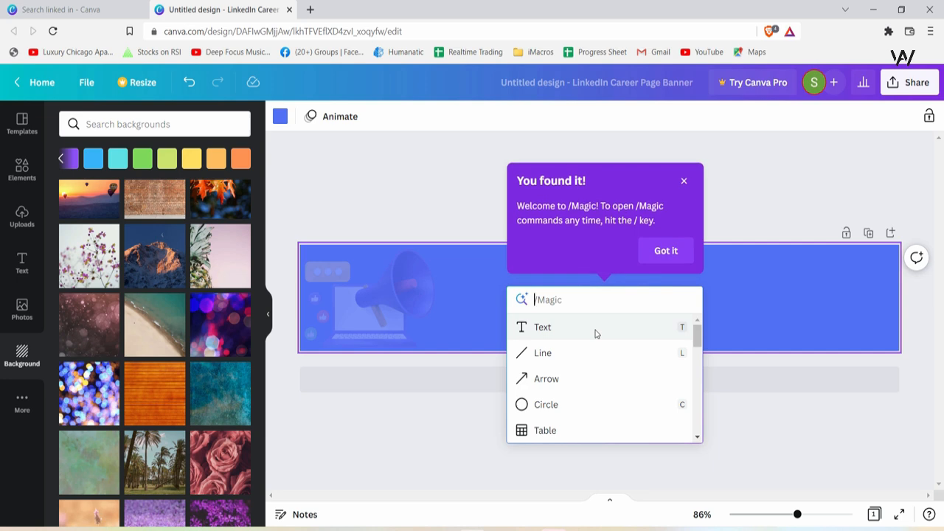
type("digital marketung")
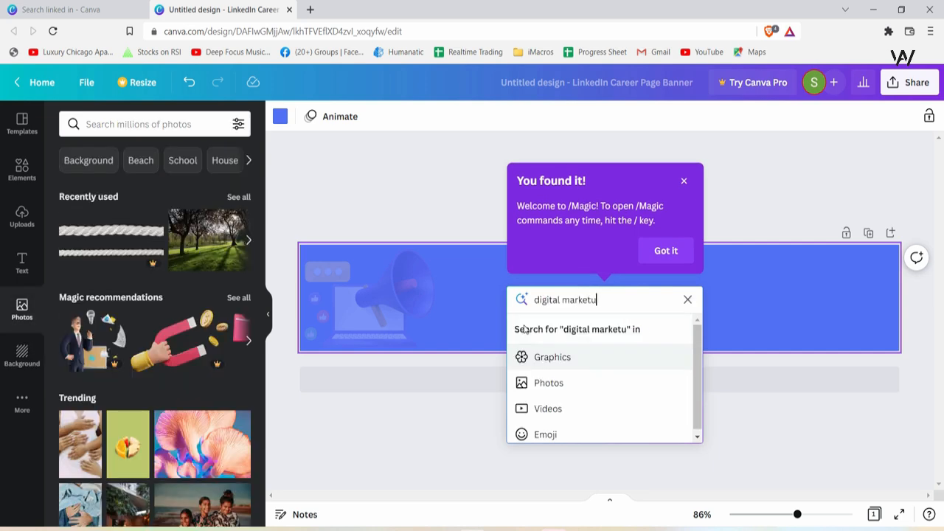
scroll(554, 360, "down", 1)
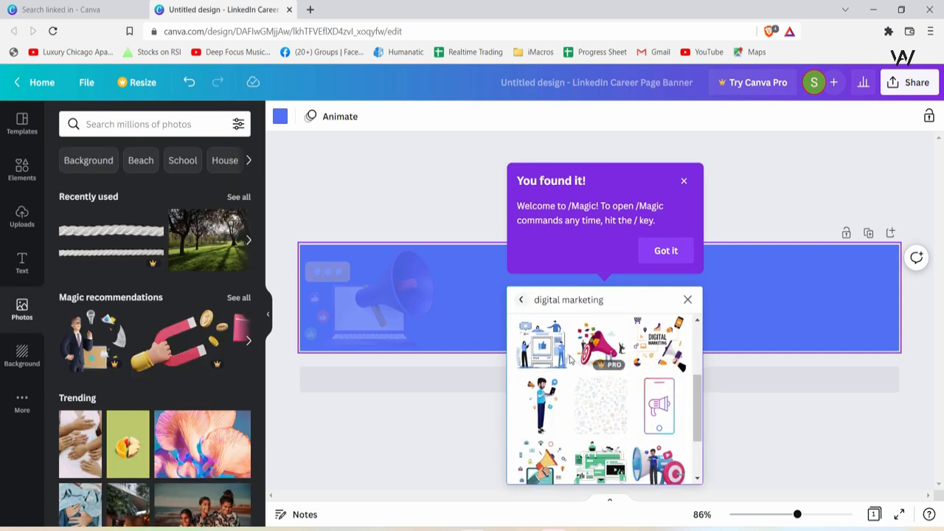
scroll(601, 413, "down", 2)
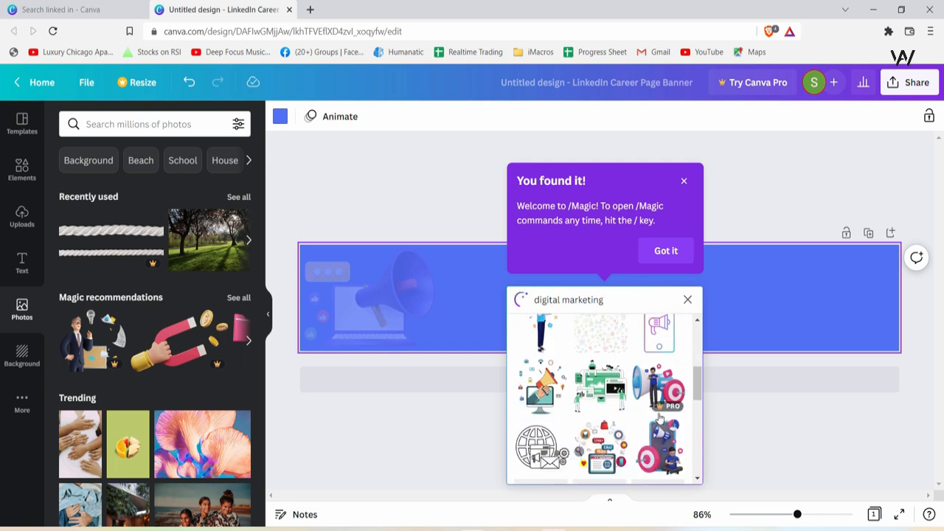
left_click(602, 387)
left_click_drag(592, 298, 580, 329)
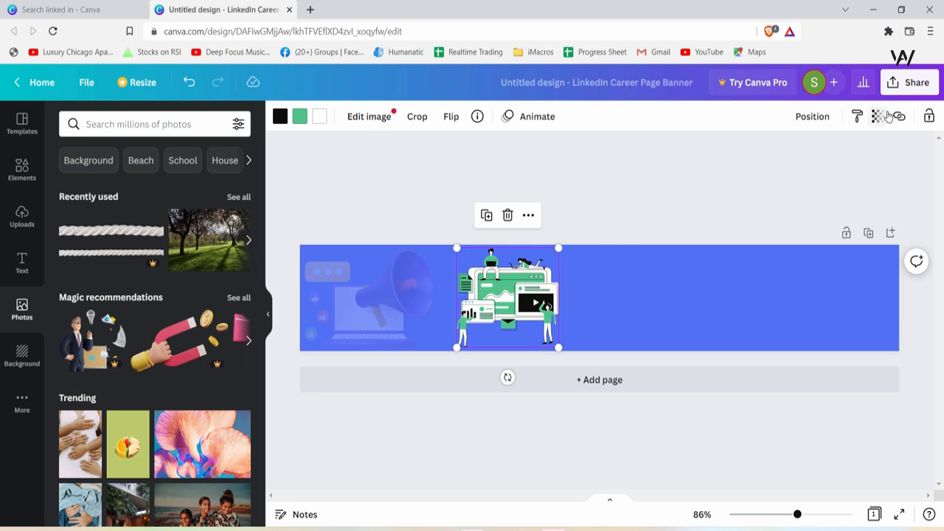
Step: Fade the green website-team graphic with the transparency setting so it is about as faint as the megaphone graphic
left_click(877, 116)
left_click_drag(863, 172, 763, 169)
key("Escape")
Step: Insert a square shape, enlarge it, colour it white and place it beside the faded website-team graphic
left_click(22, 171)
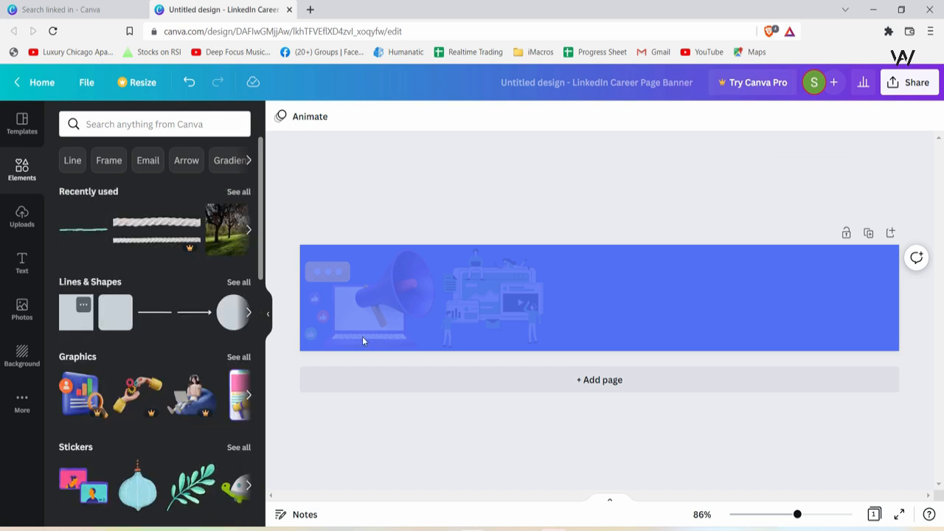
left_click(76, 312)
left_click(238, 307)
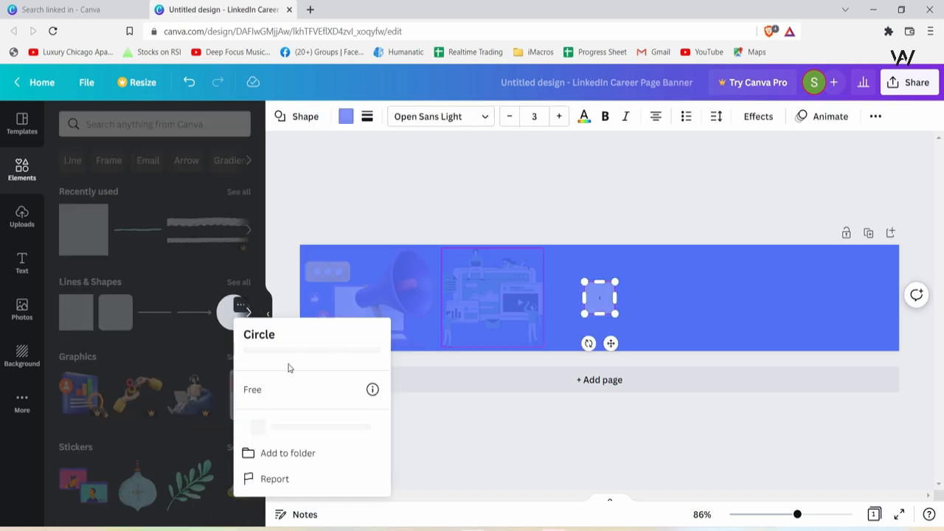
left_click(605, 302)
left_click_drag(615, 313, 633, 330)
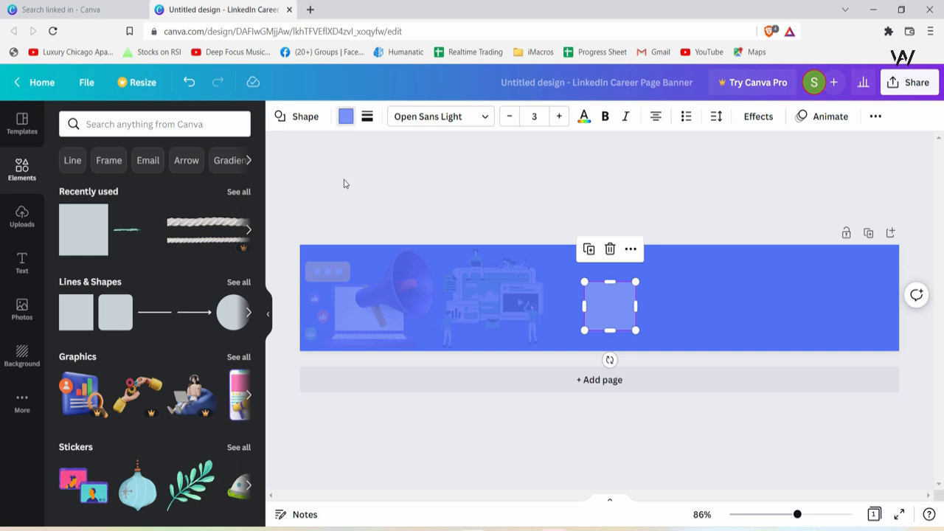
left_click(346, 117)
left_click(105, 219)
left_click_drag(594, 308, 568, 290)
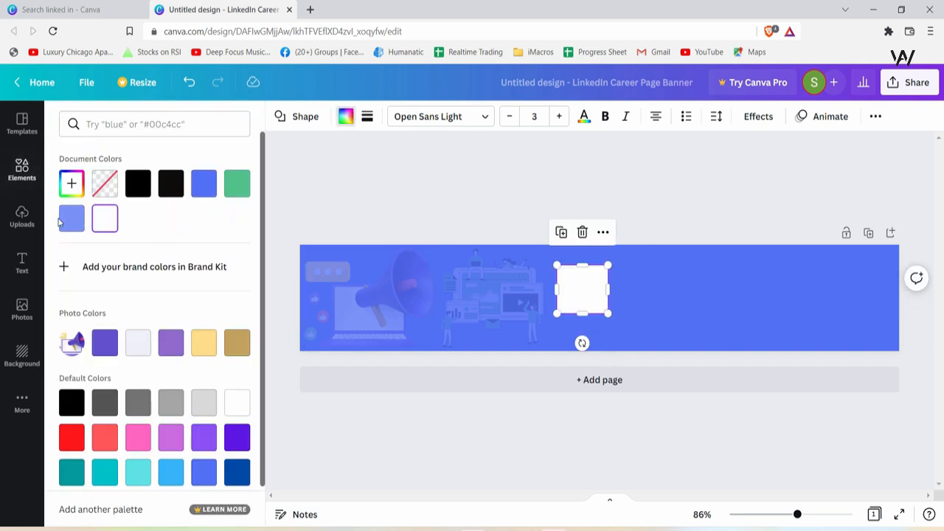
left_click(20, 183)
left_click(229, 320)
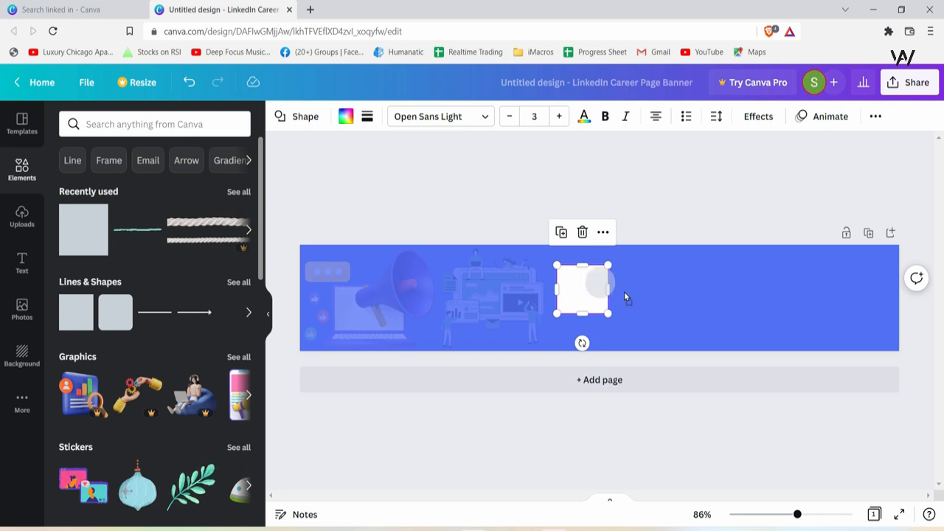
left_click_drag(582, 289, 679, 292)
left_click_drag(721, 333, 732, 344)
left_click(618, 293)
left_click_drag(689, 310, 727, 288)
right_click(727, 288)
left_click(713, 289)
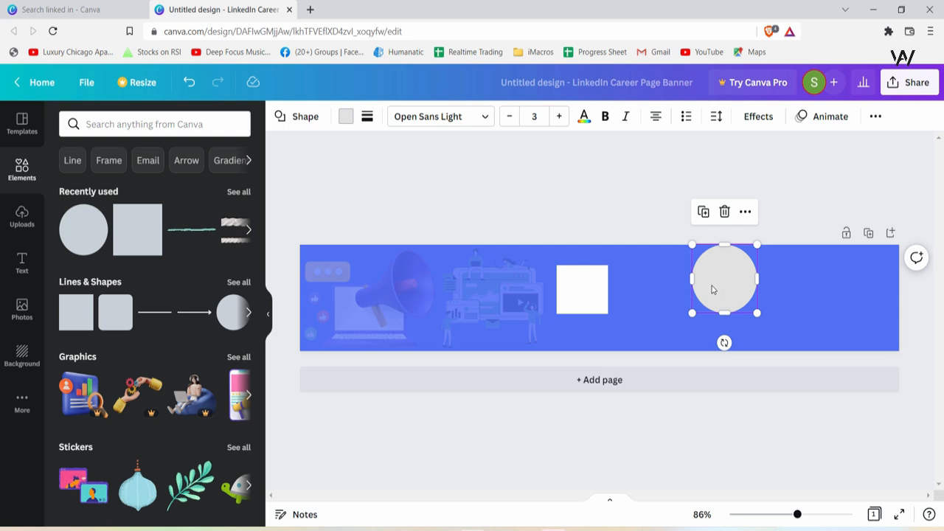
key("Delete")
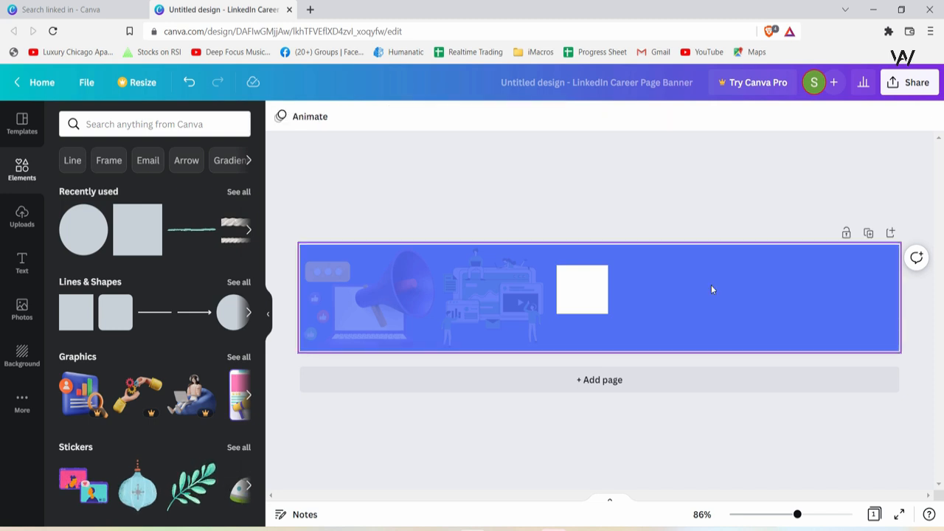
Step: Insert a black circle outline from a "circle" elements search and move it into the empty right half of the banner
left_click(147, 118)
type("circle")
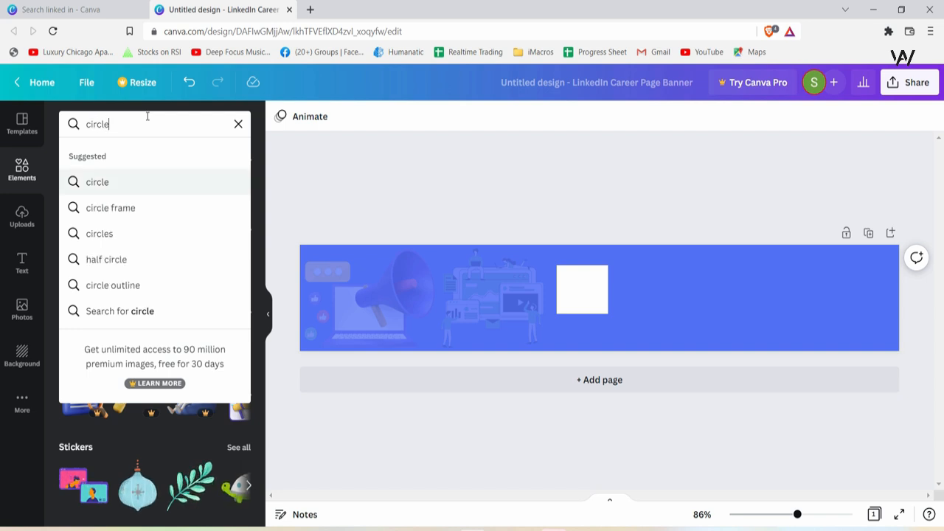
key("Return")
left_click(76, 384)
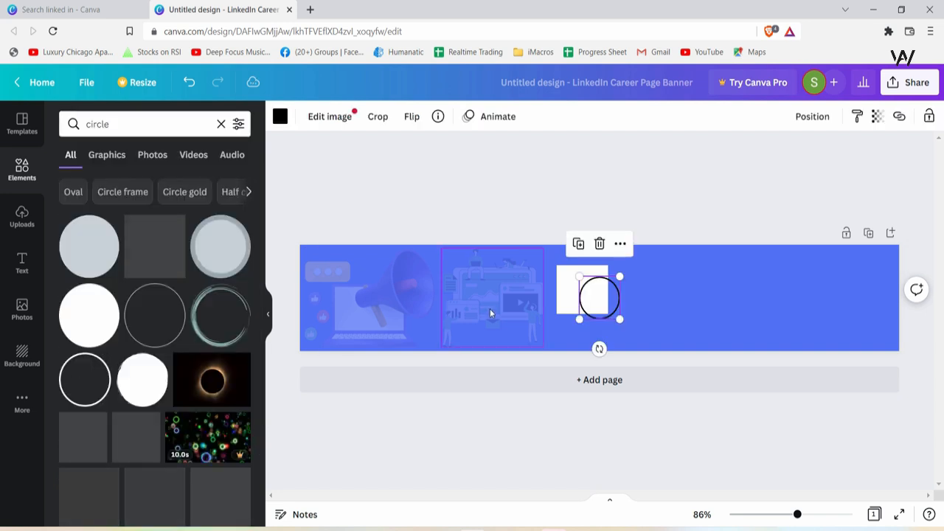
left_click_drag(602, 298, 725, 289)
Step: Enlarge the circle outline well beyond the banner and position it so only its left arc crosses the banner's right part
left_click_drag(745, 309, 911, 381)
left_click_drag(850, 330, 905, 293)
left_click_drag(913, 290, 890, 290)
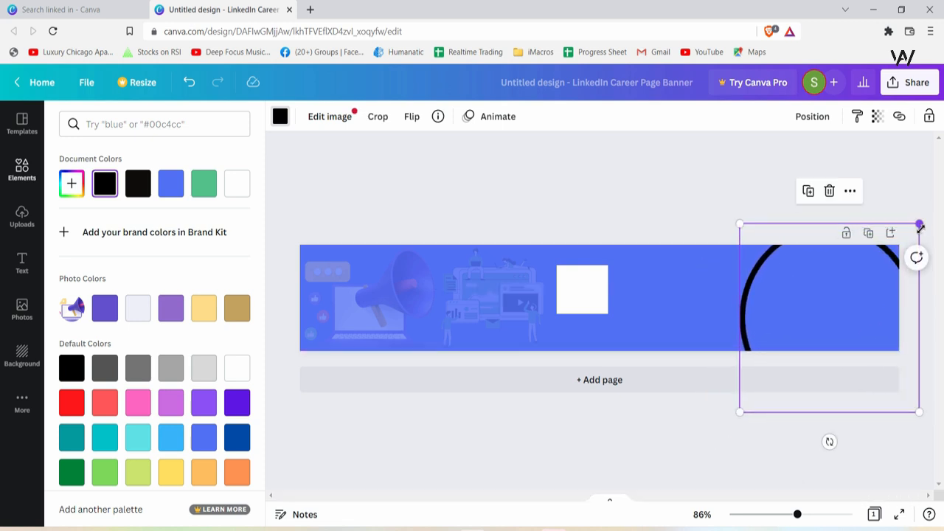
left_click_drag(927, 216, 934, 208)
left_click_drag(740, 412, 701, 411)
mouse_move(805, 355)
left_mouse_down()
mouse_move(832, 354)
mouse_move(821, 357)
left_mouse_up()
Step: Change the colour of the large circle outline to white
left_click(278, 117)
left_click(278, 117)
left_click(233, 192)
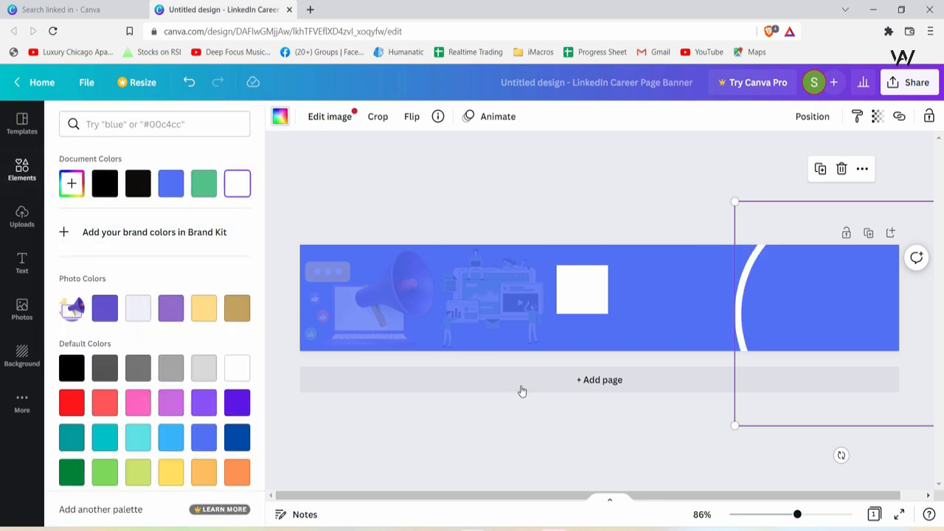
left_click(521, 385)
key("ctrl+z")
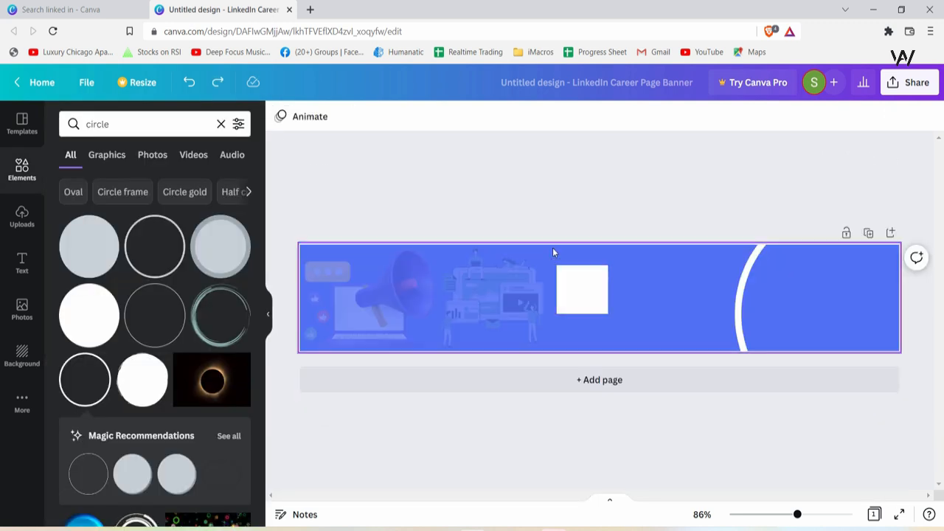
Step: Stretch the white square into a full-width strip about 1,128 wide and 19 high along the banner's bottom edge
left_click(586, 303)
left_click_drag(579, 309, 898, 366)
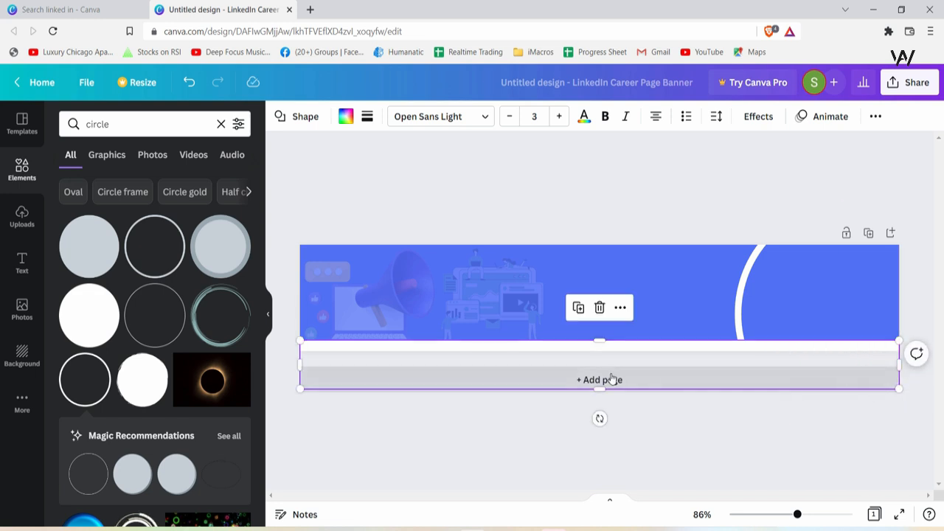
left_click_drag(605, 388, 601, 351)
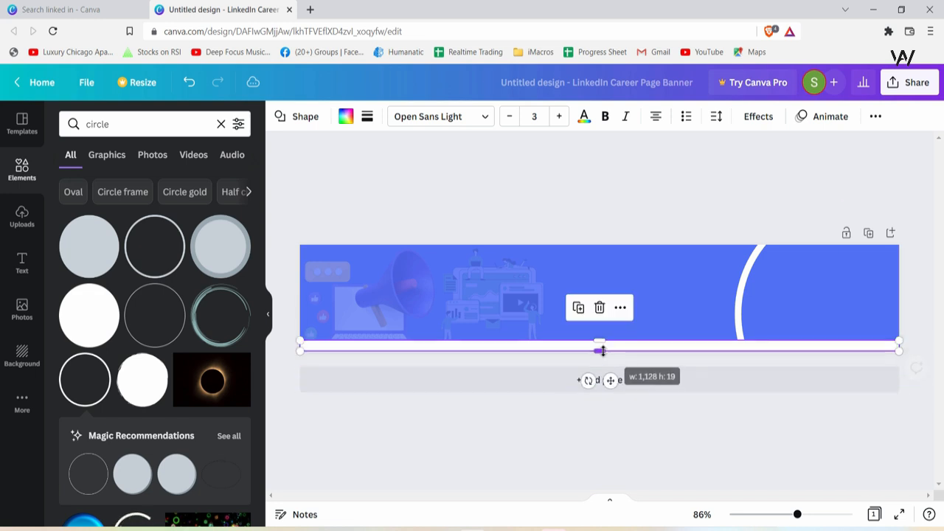
left_click(538, 421)
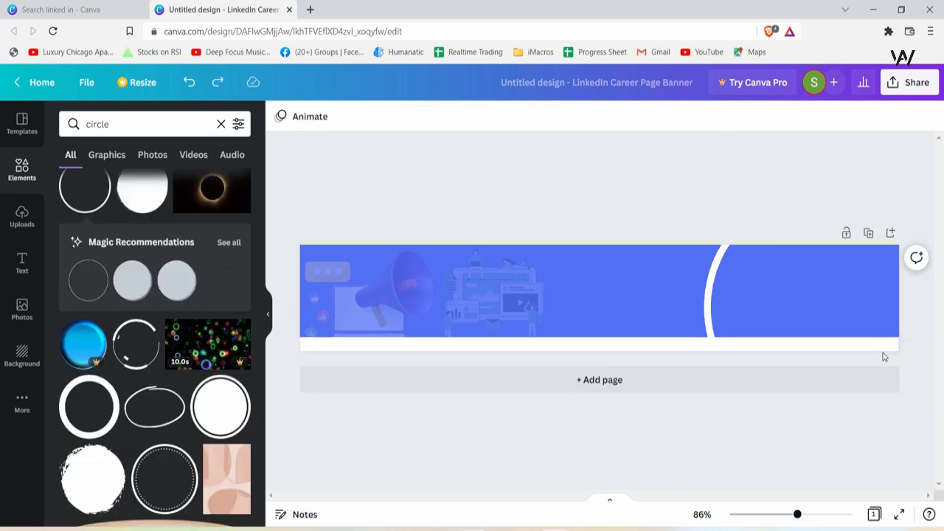
Step: Make the white bottom strip thinner and shorten it so it ends at the white arc
left_click(883, 351)
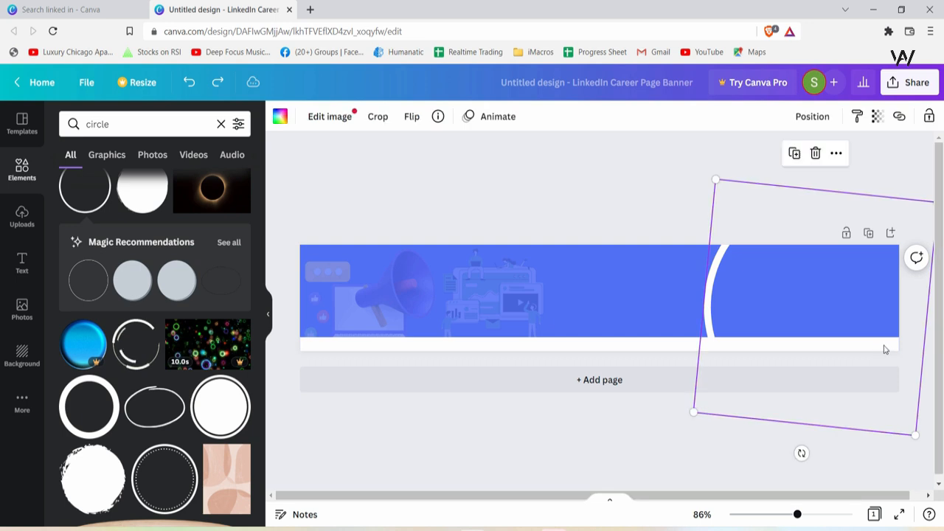
left_click(663, 343)
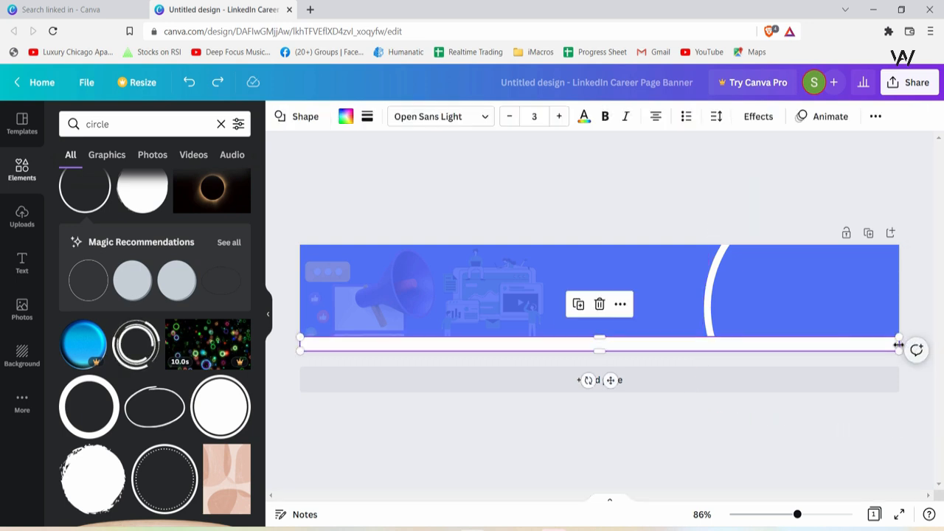
left_click_drag(883, 339, 712, 344)
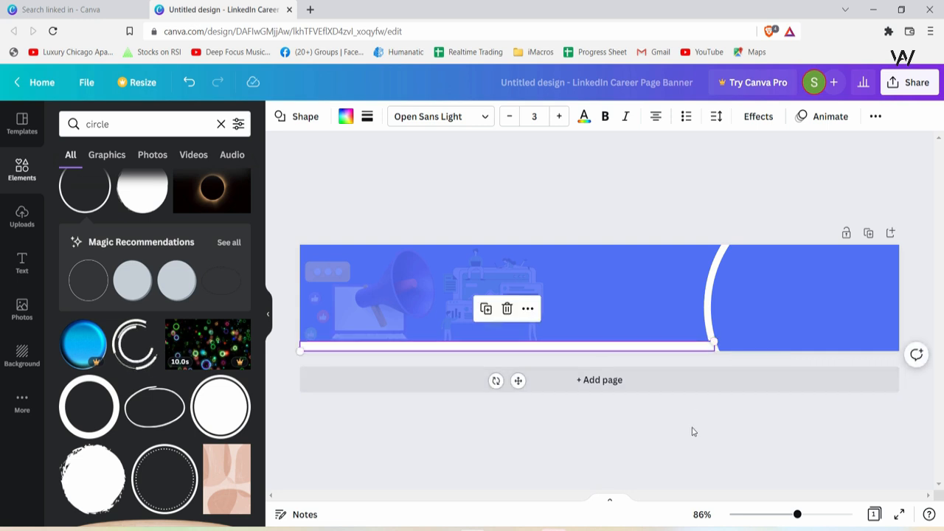
left_click(691, 414)
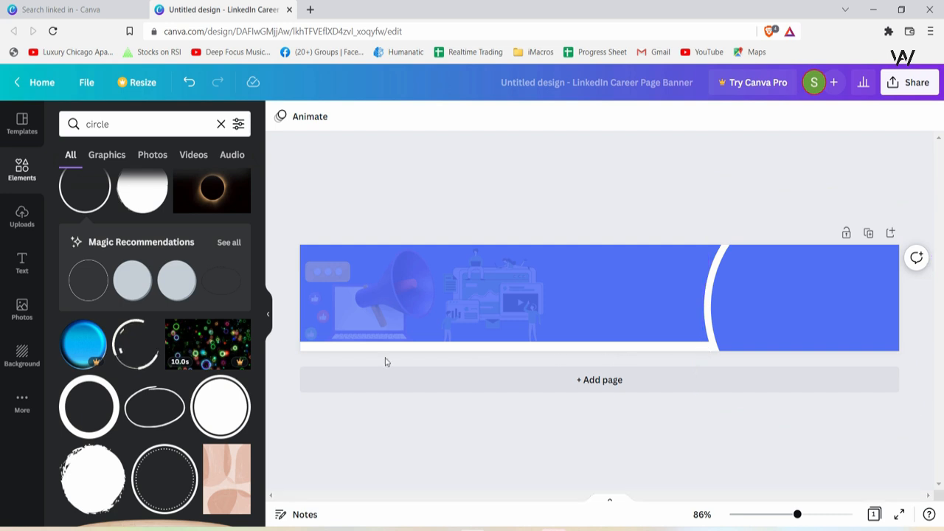
Step: Insert the cheering woman graphic from a "success" magic search, enlarge it between the website-team graphic and the arc, and fade it with transparency
left_click(620, 276)
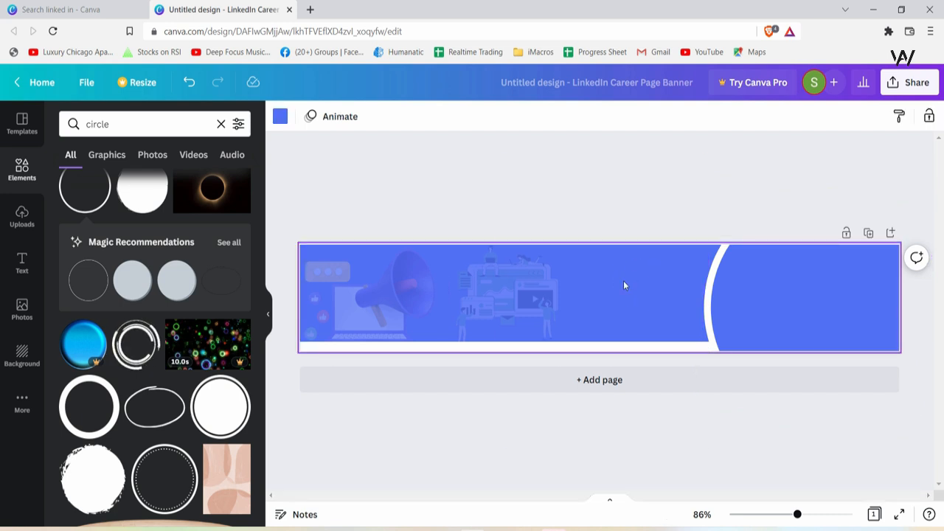
key("slash")
type("success")
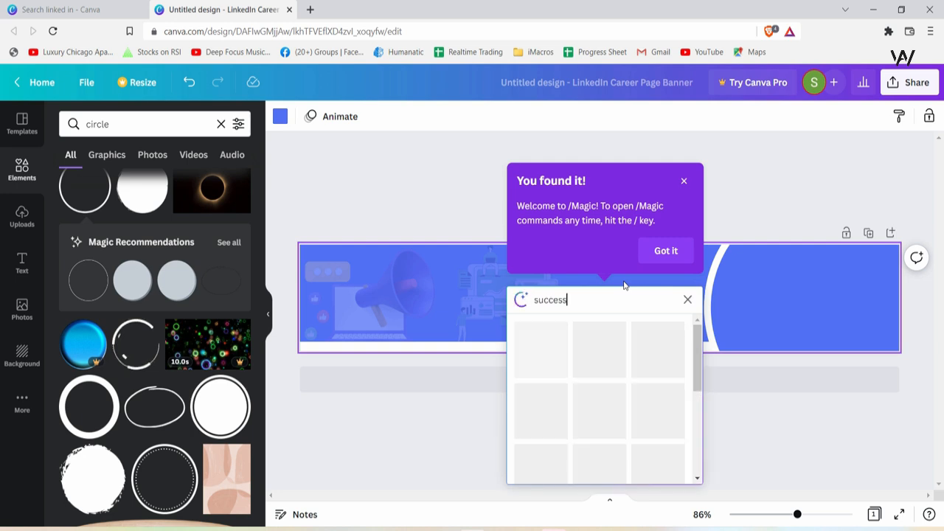
left_click(604, 371)
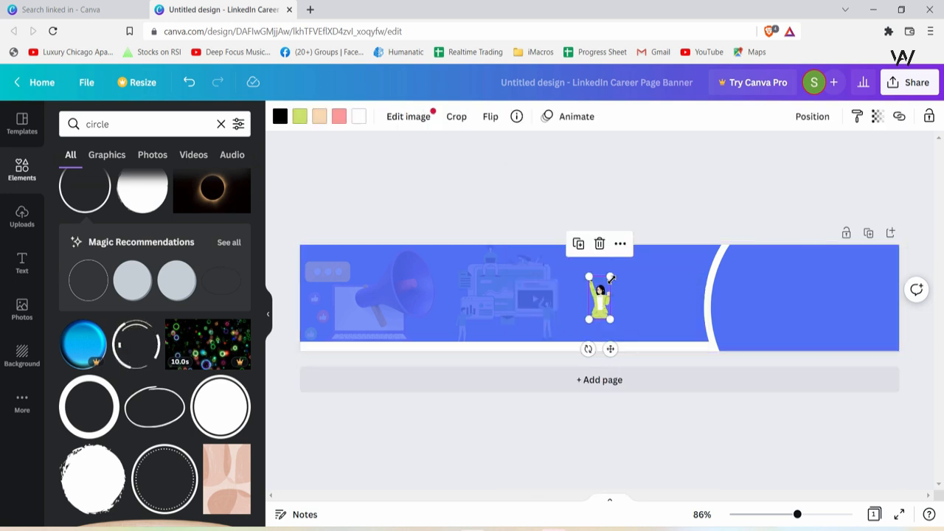
left_click_drag(611, 277, 765, 258)
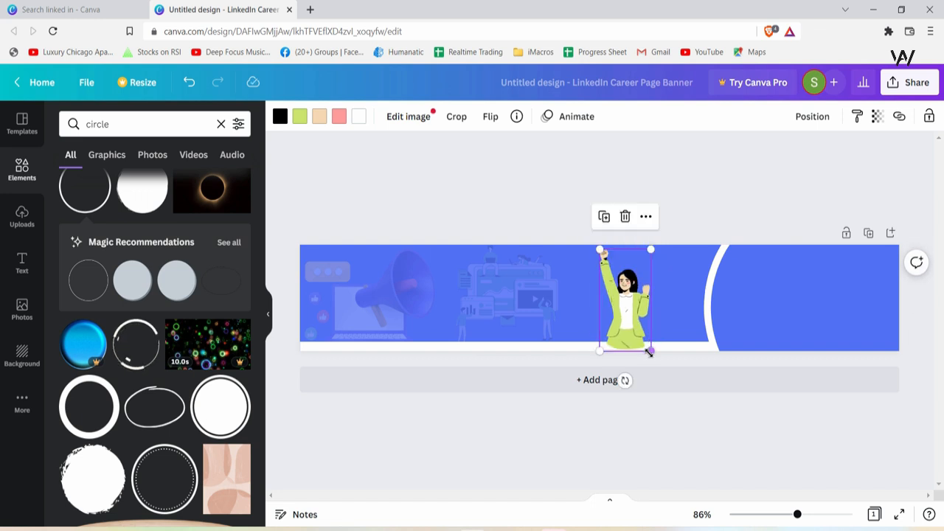
left_click_drag(649, 352, 634, 322)
left_click(876, 118)
left_click_drag(805, 168, 773, 168)
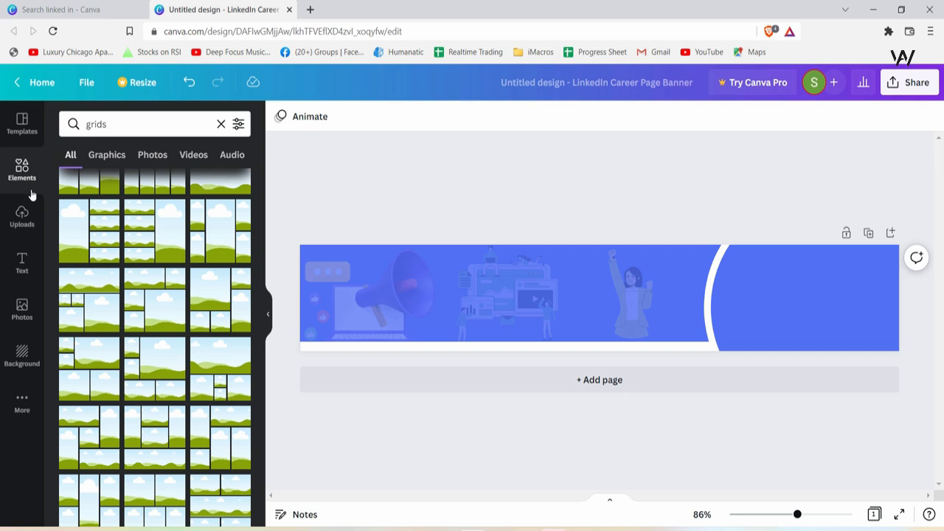
Step: Insert a circular photo frame and enlarge it to nearly the banner's height, placing it inside the white arc
left_click(28, 184)
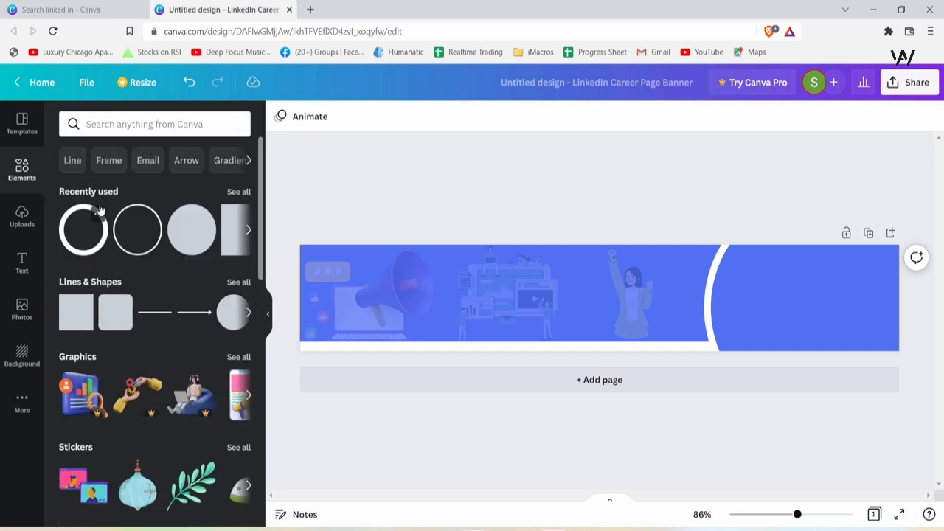
scroll(175, 293, "down", 1)
scroll(193, 279, "down", 10)
scroll(194, 304, "up", 2)
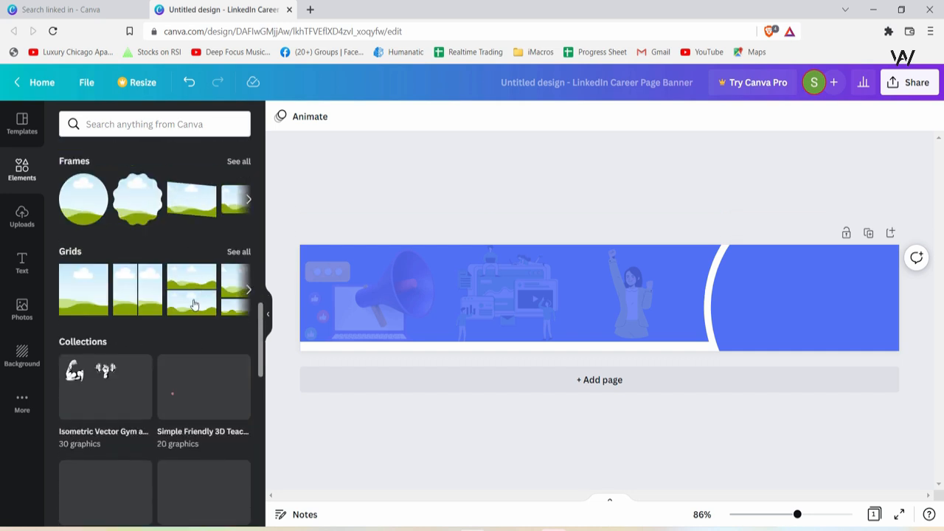
scroll(194, 304, "up", 2)
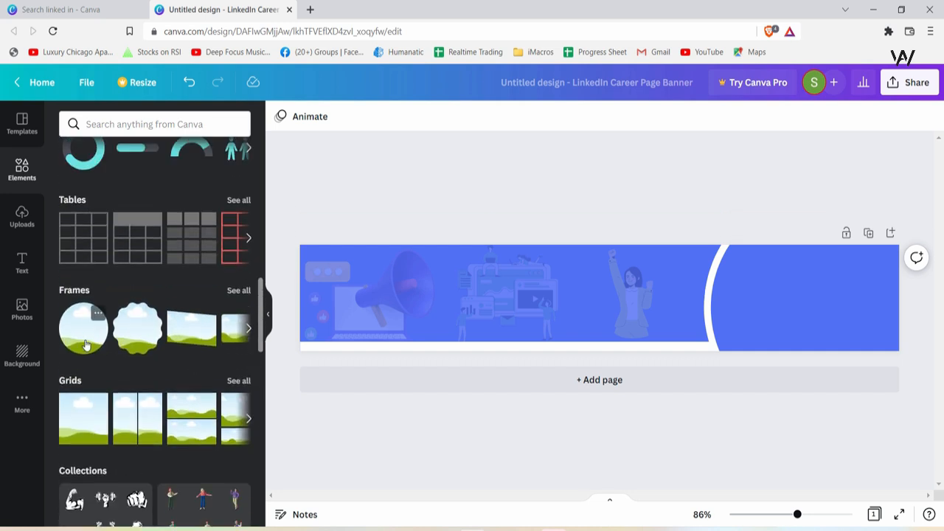
left_click(85, 345)
left_click_drag(599, 297, 748, 295)
left_click_drag(782, 254, 836, 258)
left_click_drag(793, 281, 805, 303)
Step: Search Google Images in a new browser tab for "man with suit presentation" and open the photo of the smiling man in a blue suit
left_click(22, 216)
left_click(588, 234)
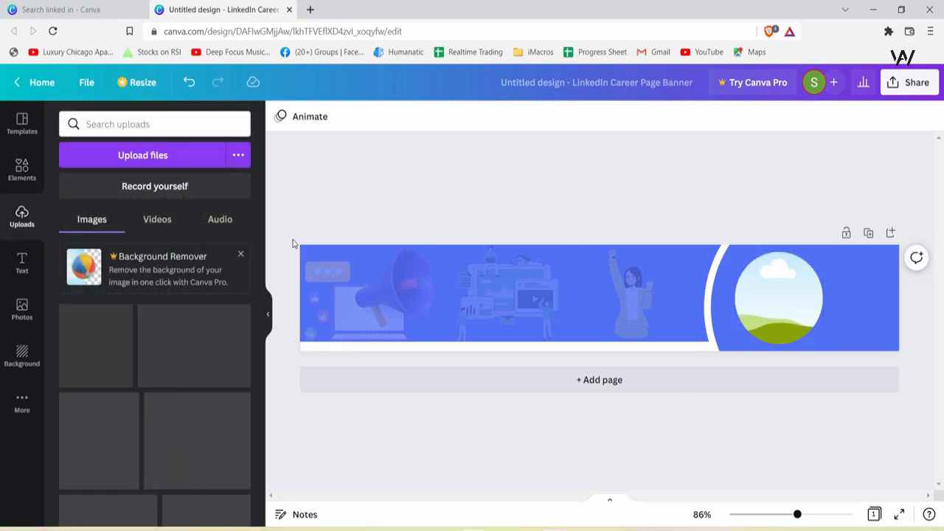
left_click(310, 10)
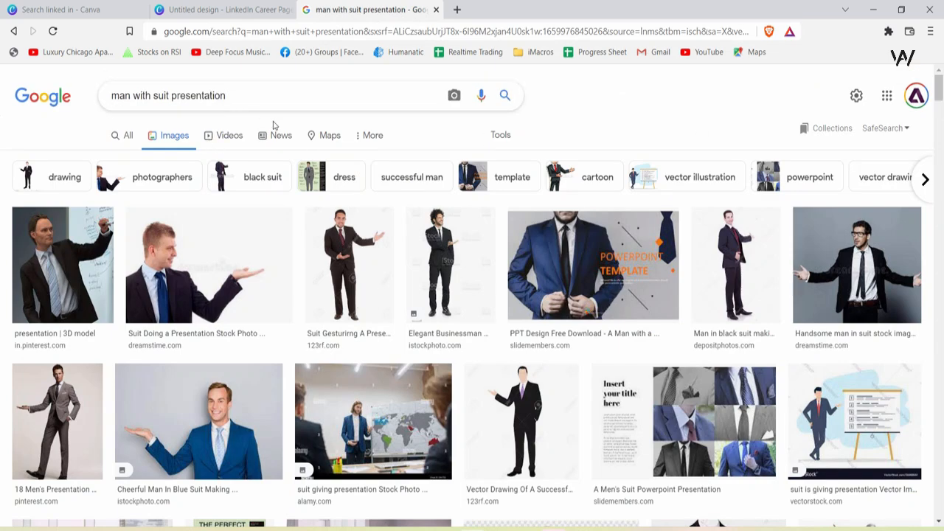
scroll(895, 283, "down", 3)
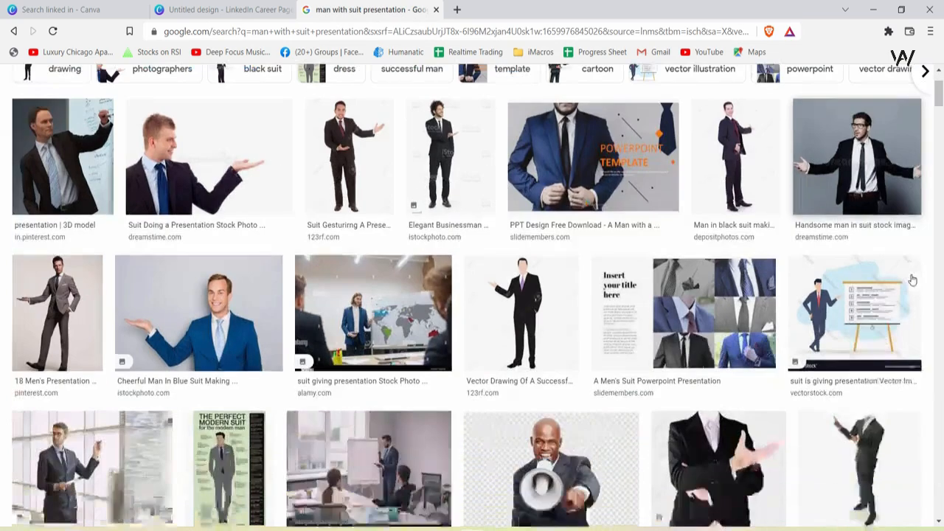
left_click(236, 242)
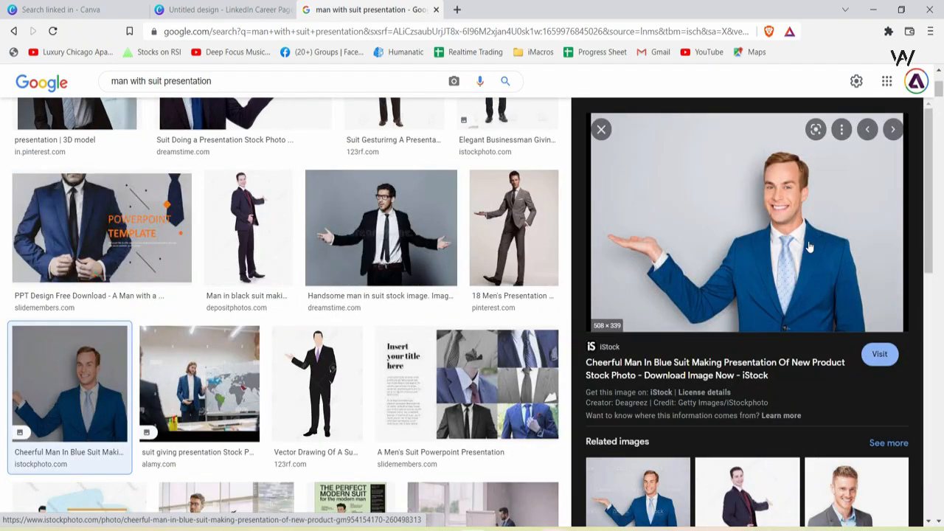
right_click(743, 234)
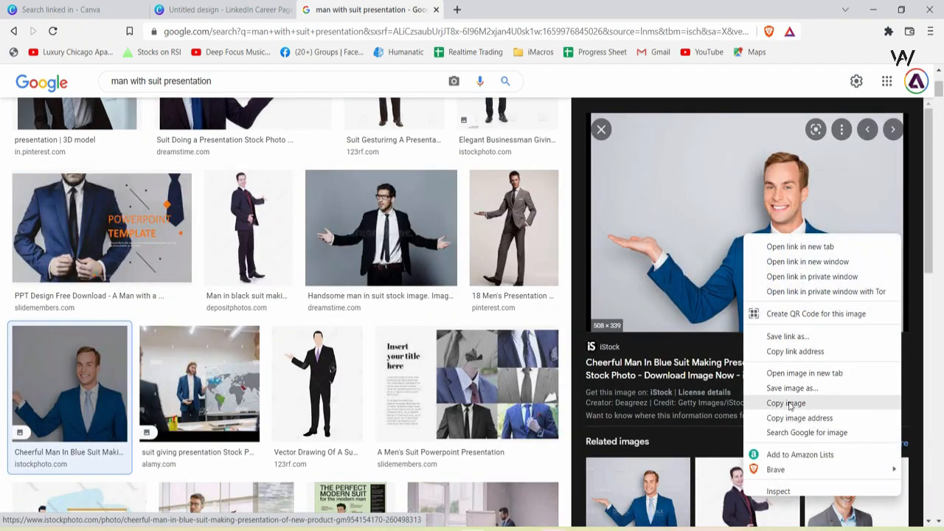
left_click(794, 389)
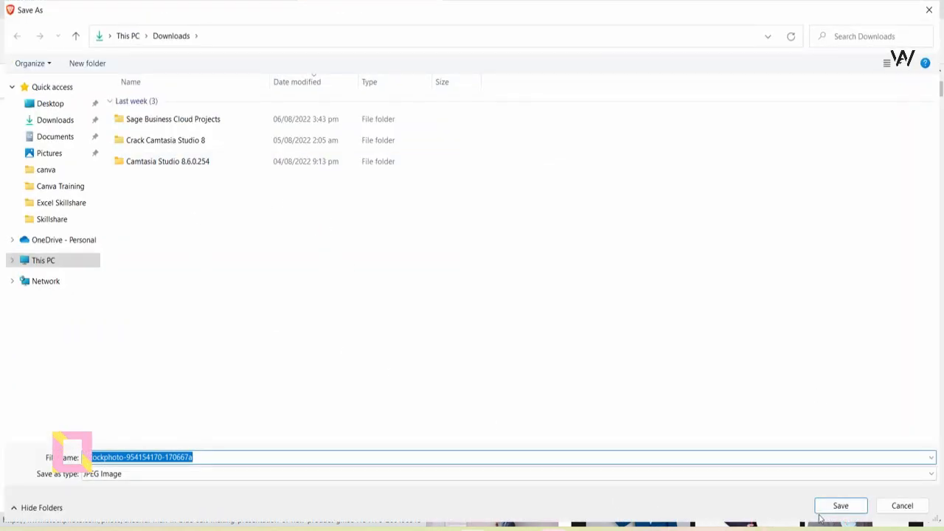
left_click(841, 507)
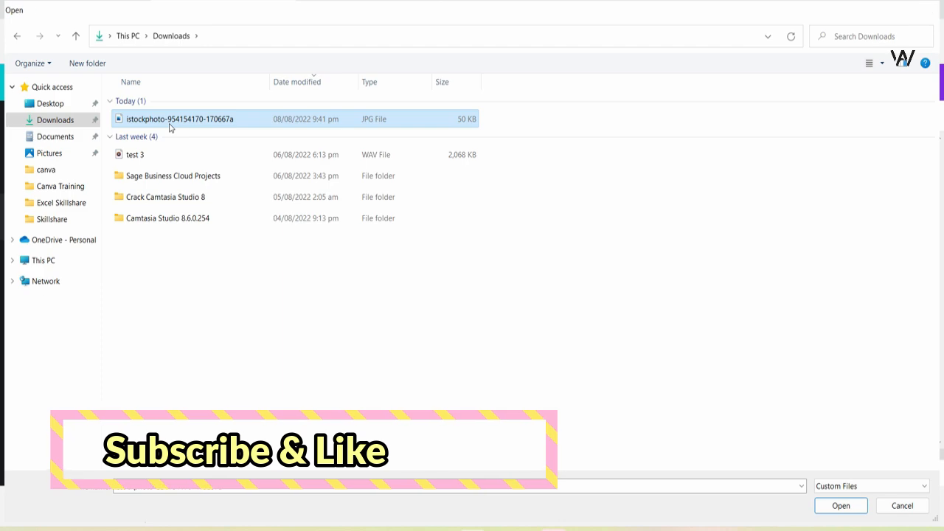
double_click(170, 126)
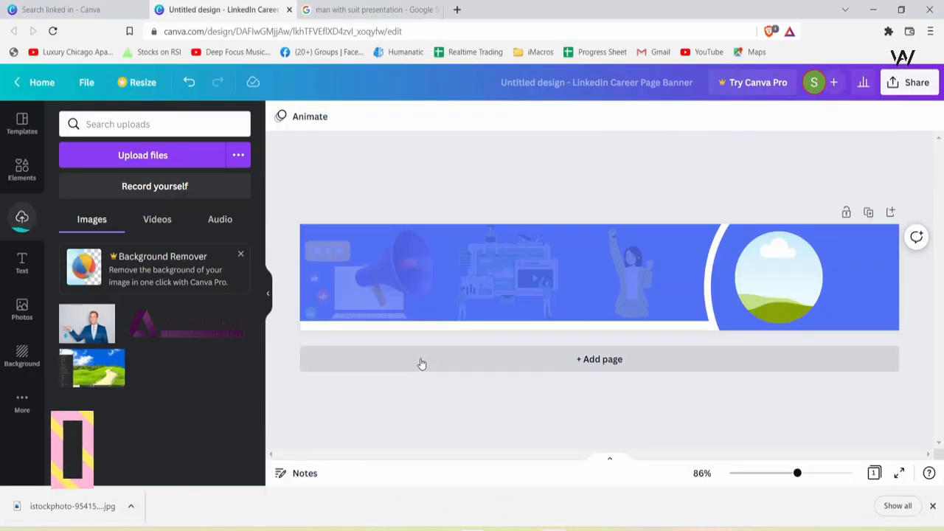
Step: Fill the circular frame with the uploaded photo of the blue-suit man and adjust the frame's size beside the arc
mouse_move(91, 323)
left_click_drag(91, 323, 781, 279)
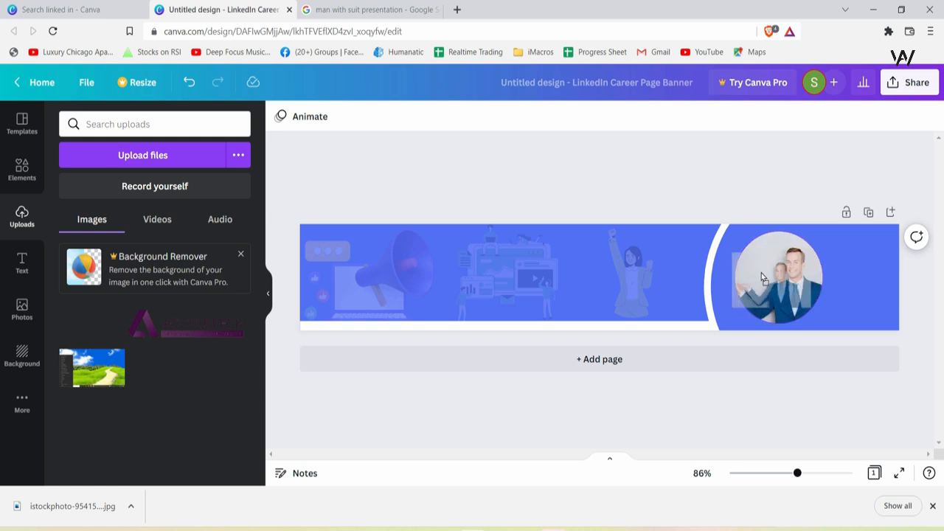
left_click(810, 299)
mouse_move(823, 322)
left_mouse_down()
mouse_move(830, 329)
mouse_move(820, 320)
left_mouse_up()
double_click(778, 276)
left_click(839, 248)
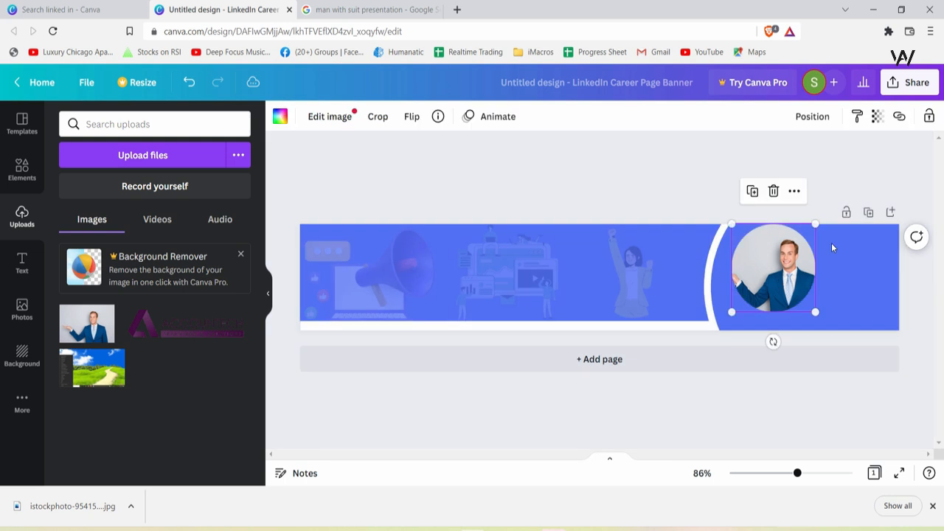
Step: Reposition and enlarge the photo inside the circular frame so the man's head and torso sit in its centre
double_click(777, 273)
left_click_drag(774, 269, 800, 285)
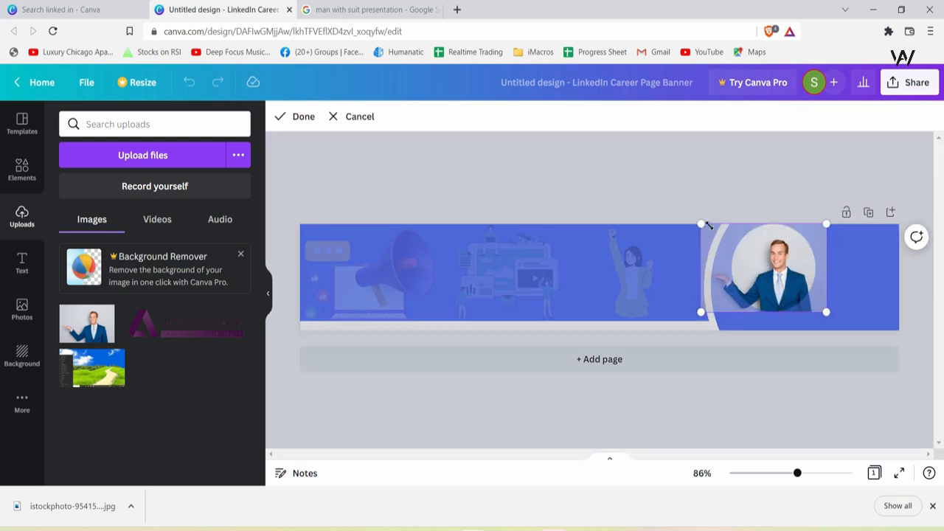
left_click_drag(701, 223, 684, 212)
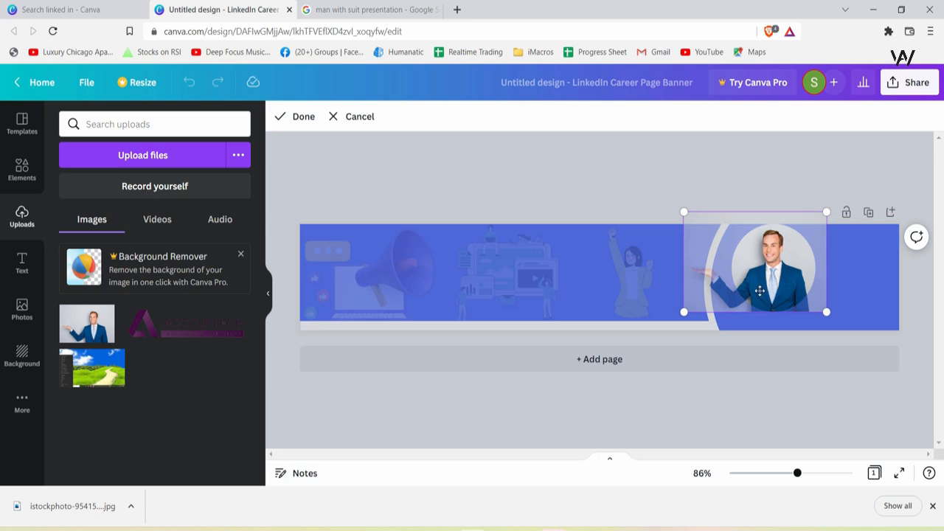
key("Return")
Step: Search Google Images for "digital marketing company logo transparent" and filter the results to transparent images
left_click(369, 9)
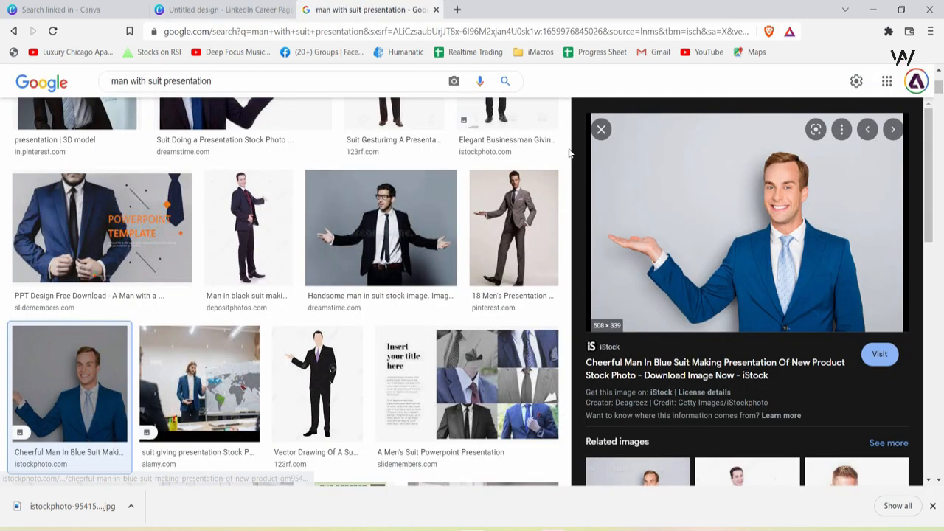
scroll(325, 77, "up", 2)
scroll(325, 77, "up", 1)
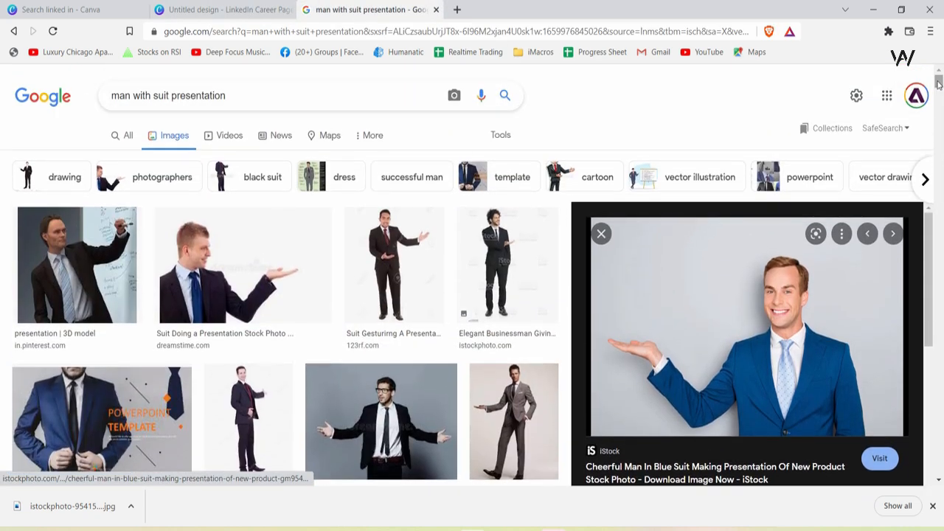
left_click(280, 90)
key("ctrl+a")
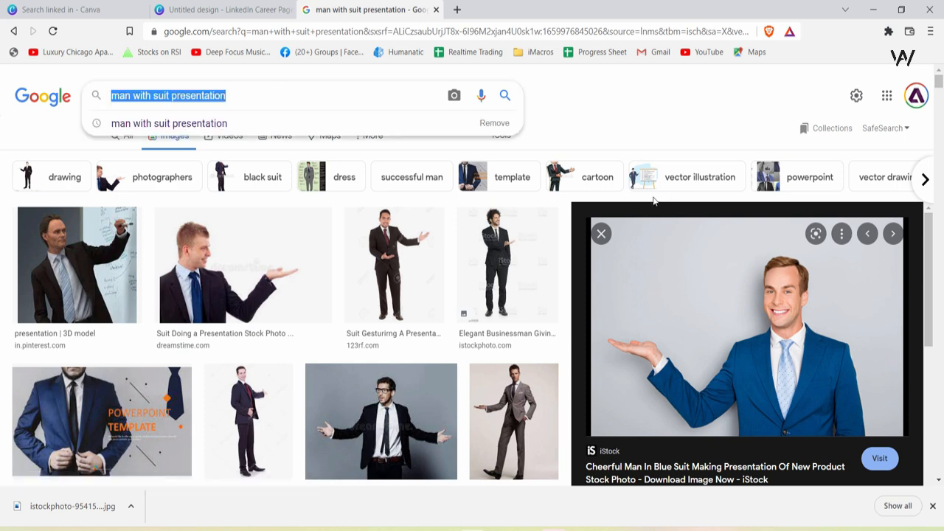
type("digital marketing company logo transparent")
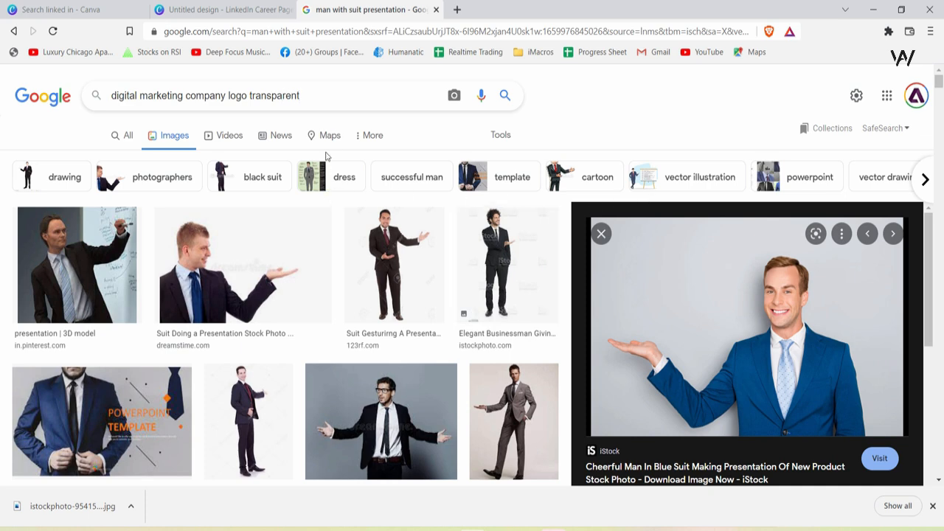
left_click(501, 97)
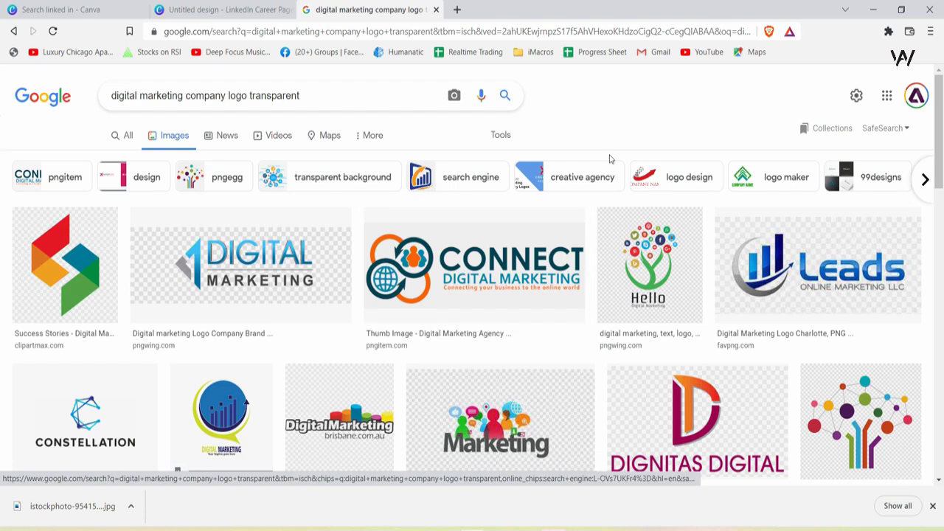
left_click(501, 136)
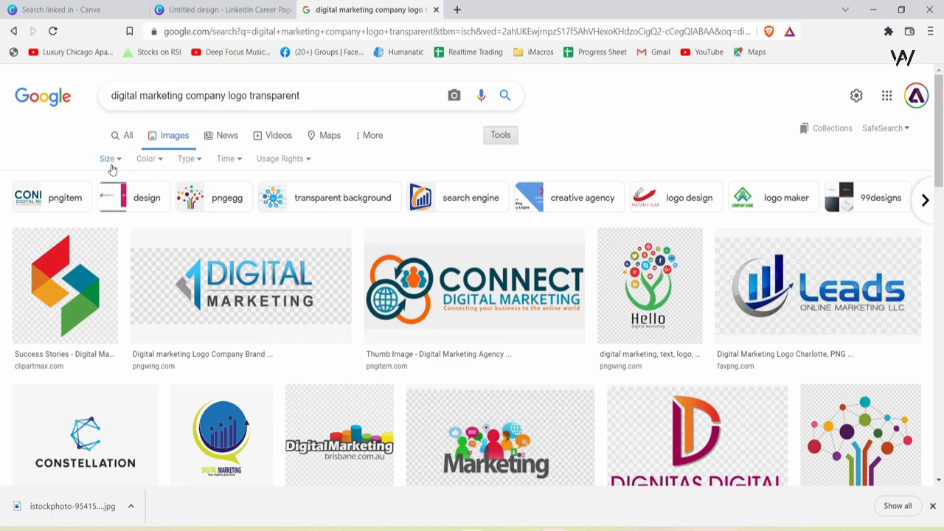
left_click(148, 159)
left_click(156, 220)
Step: Open the Growthlytics logo from the image results and save it to Downloads
scroll(909, 278, "down", 3)
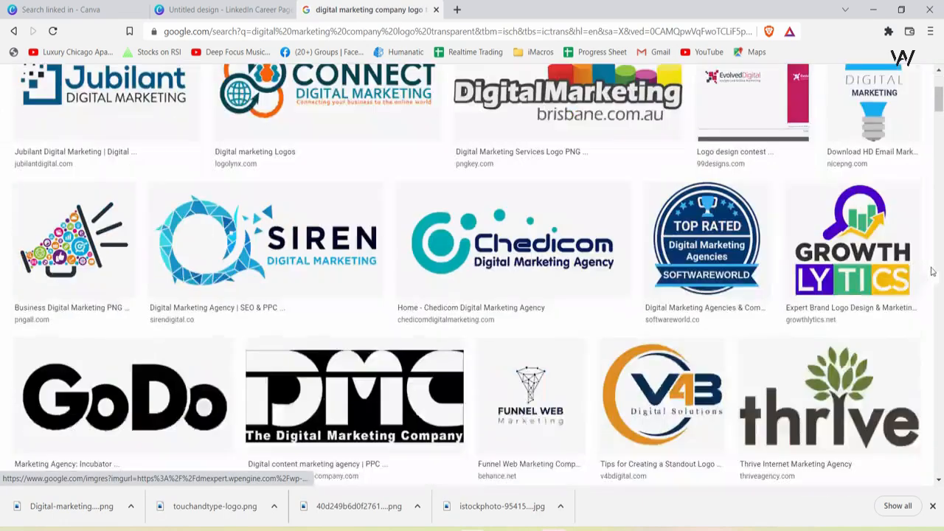
left_click(885, 280)
right_click(777, 285)
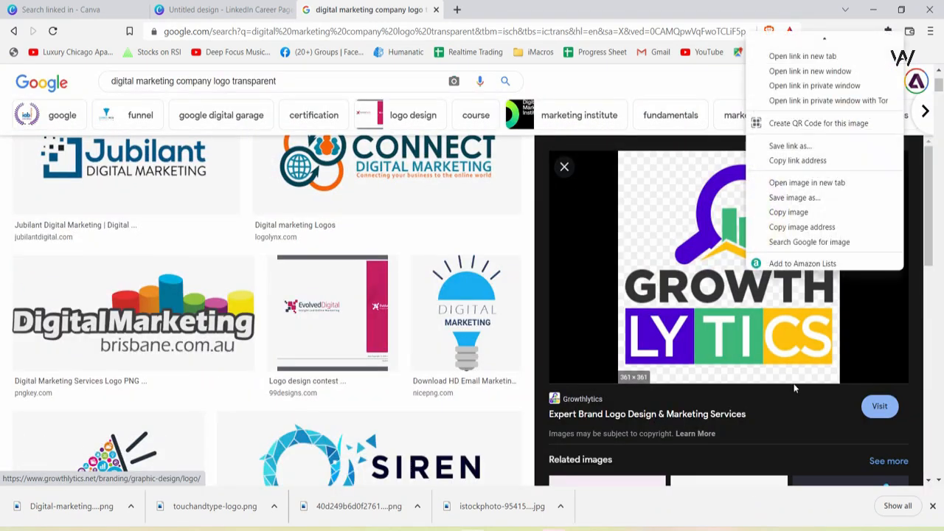
left_click(771, 196)
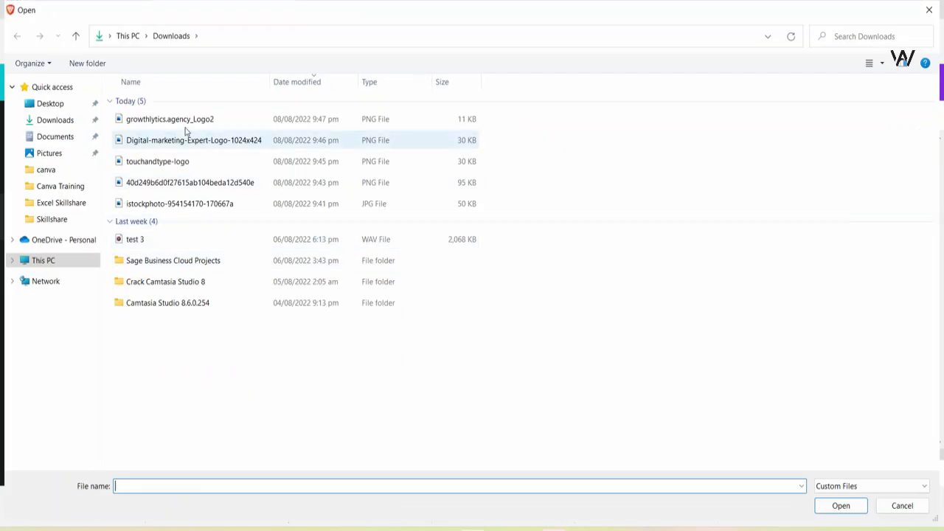
Step: Upload growthlytics.agency_Logo2 to the Canva design and shrink the inserted logo to fit within the banner over the website-team graphic
left_click(177, 118)
key("Return")
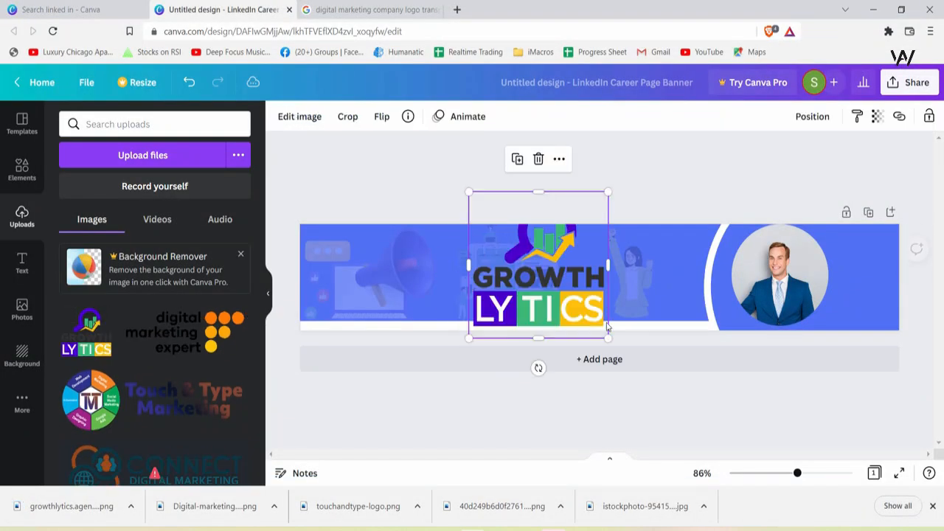
left_click_drag(607, 339, 549, 276)
left_click_drag(511, 243, 521, 274)
Step: Try white and other colours on the banner background and settle on the pale lavender from the megaphone graphic's photo colours
left_click(354, 183)
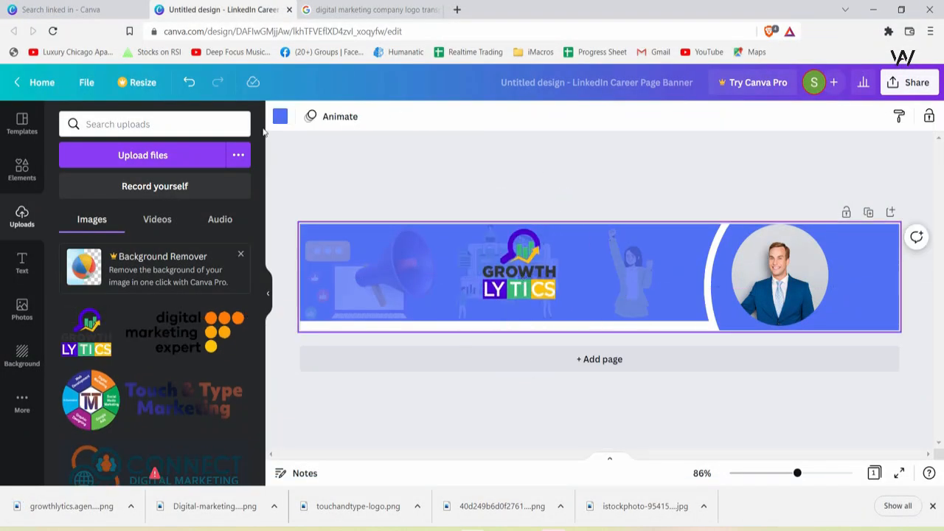
left_click(280, 123)
left_click(138, 222)
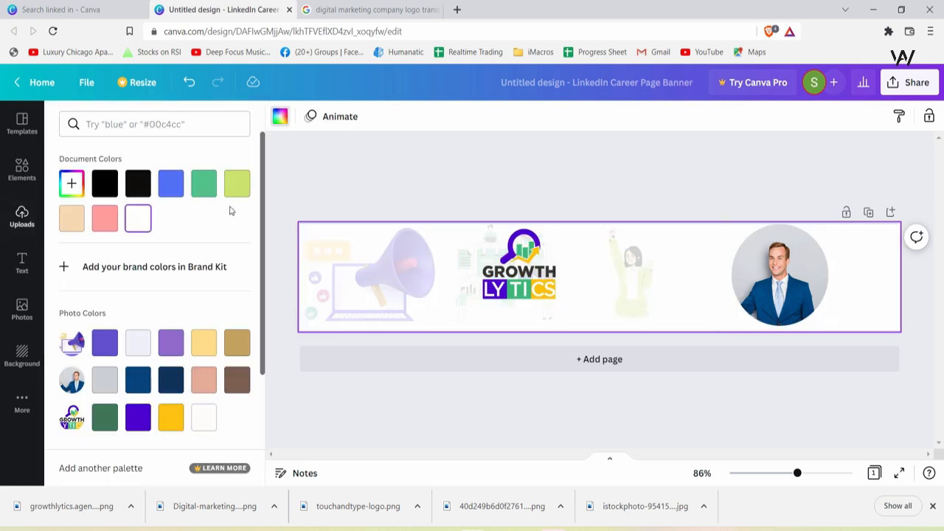
left_click(204, 419)
left_click(169, 344)
left_click(139, 345)
Step: Recolour the arc around the photo and the banner's bottom bar black
left_click(521, 274)
left_click(711, 256)
left_click(280, 117)
left_click(108, 188)
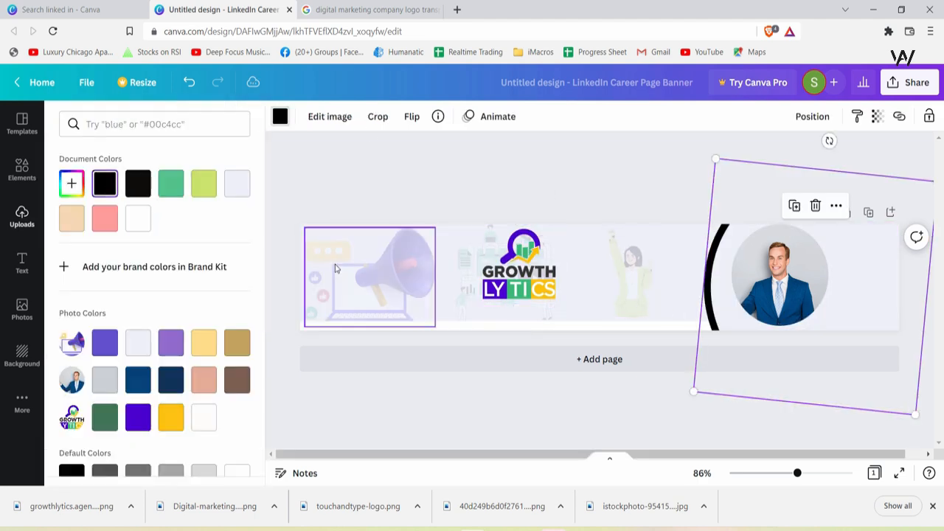
left_click(399, 325)
left_click(346, 121)
left_click(347, 121)
left_click(138, 183)
left_click(677, 316)
left_click(669, 378)
Step: Enlarge the Growthlytics logo slightly and reposition it within the banner's height
left_click(513, 278)
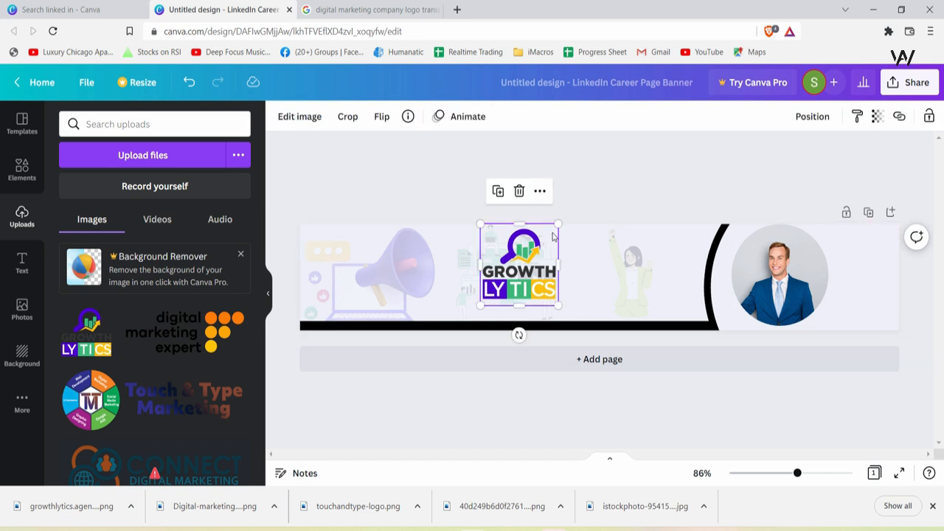
left_click_drag(560, 220, 567, 219)
left_click_drag(527, 260, 513, 269)
Step: Delete the cheering woman graphic and move the website-team graphic into the space between the logo and the arc
left_click(571, 266)
left_click(545, 264)
left_click(682, 293)
left_click_drag(585, 279, 663, 280)
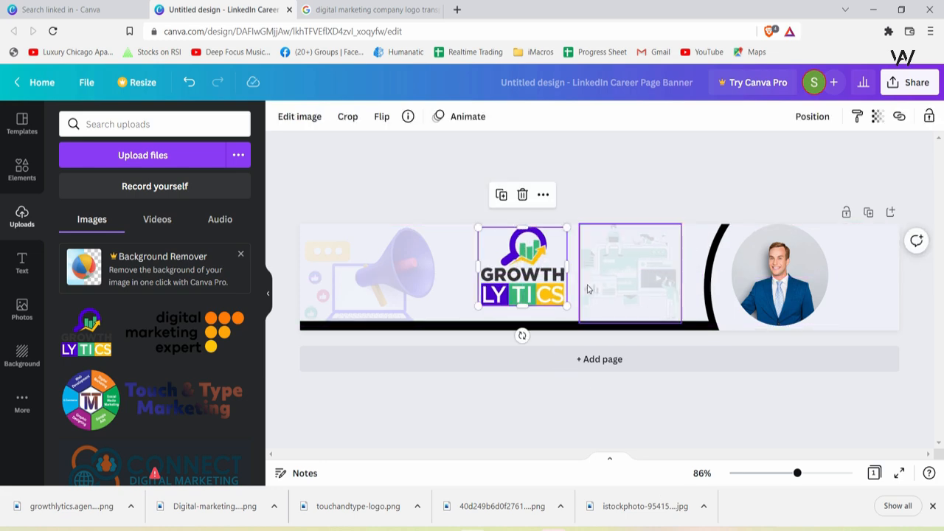
Step: Shift the Growthlytics logo slightly towards the megaphone graphic, away from the website-team graphic
left_click_drag(541, 279, 525, 280)
left_click(529, 359)
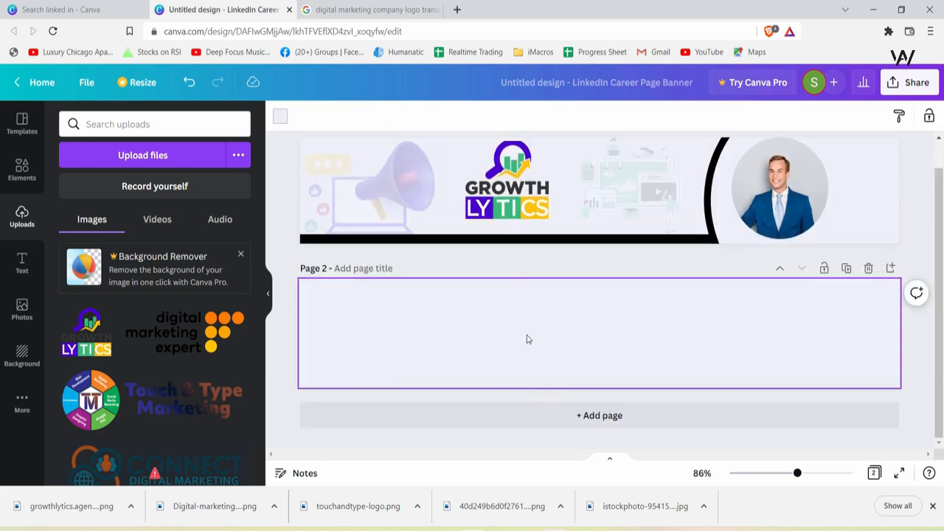
key("ctrl+z")
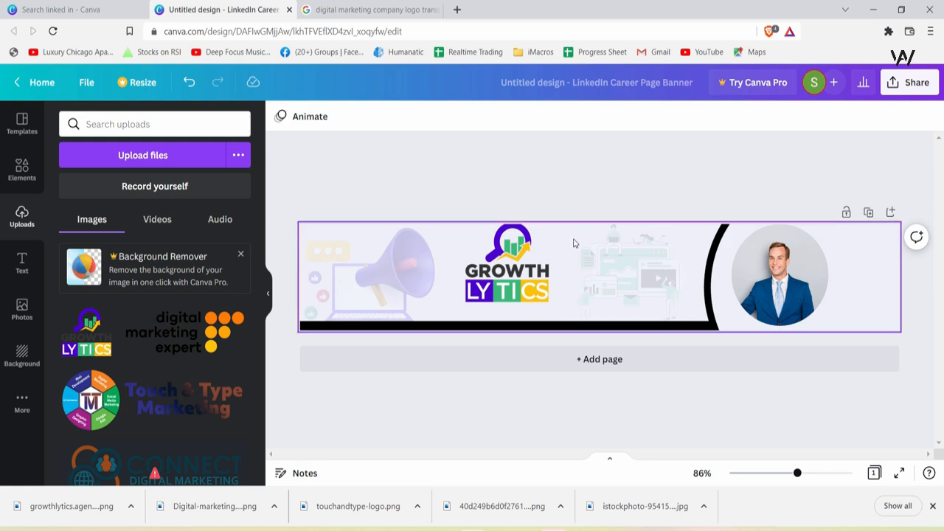
Step: Insert the black outline globe icon from a "web" magic search, shrink it and place it at the website-team graphic's upper-left corner
left_click(574, 244)
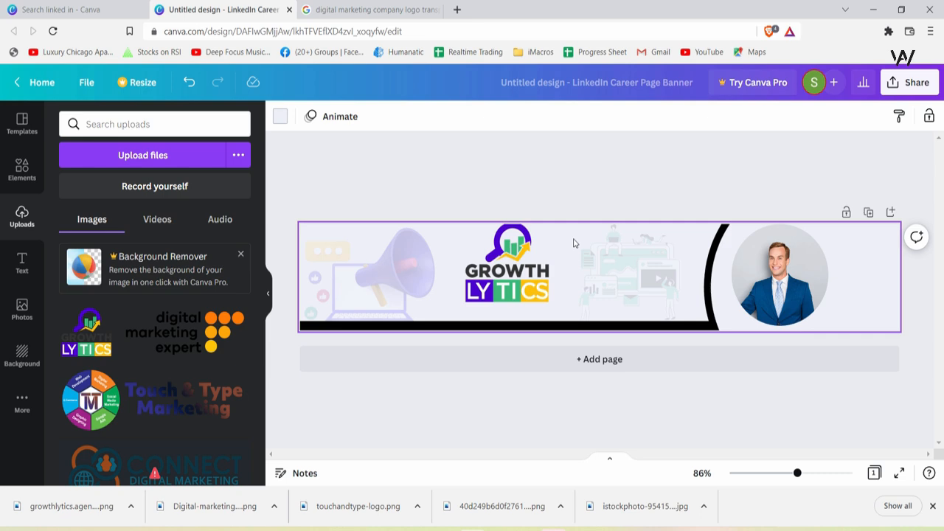
key("slash")
type("web")
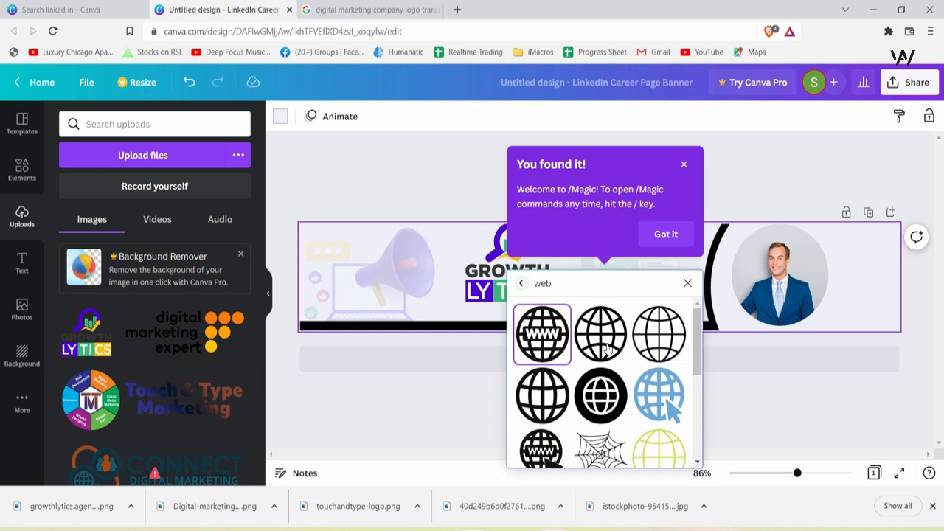
left_click(606, 346)
left_click_drag(623, 297, 594, 270)
left_click_drag(798, 473, 823, 471)
left_click(828, 470)
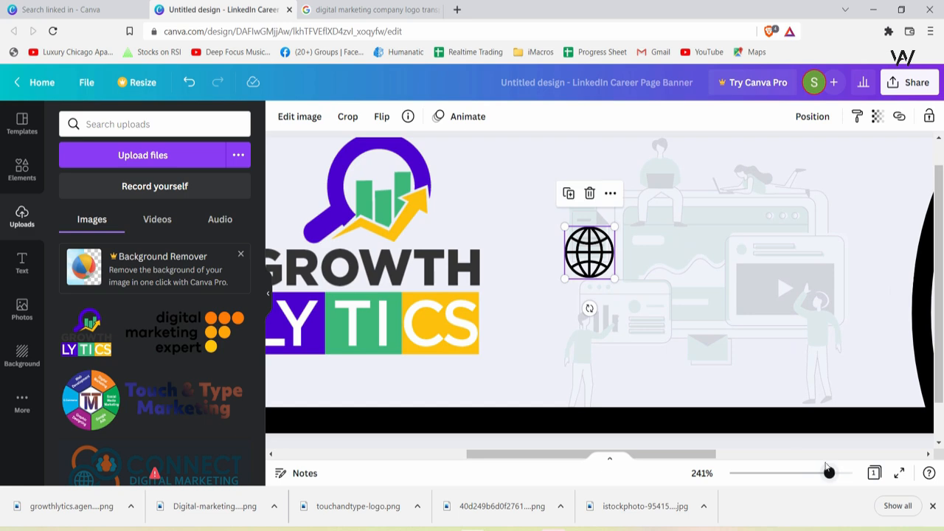
left_click_drag(615, 276, 565, 180)
left_click(609, 189)
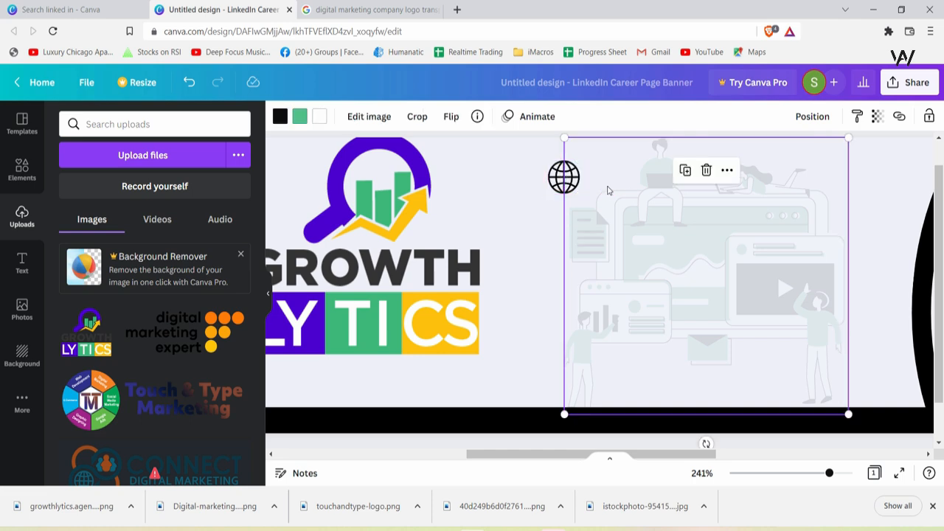
left_click(23, 263)
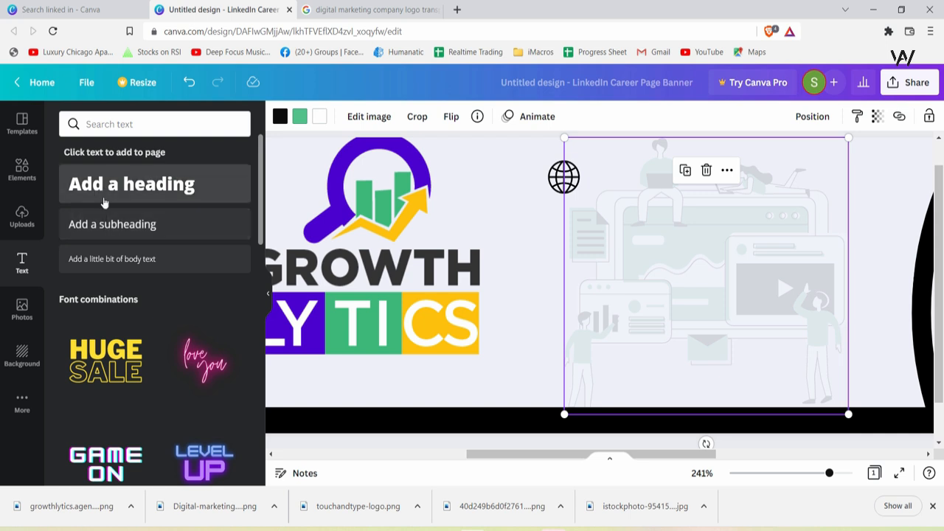
left_click(180, 227)
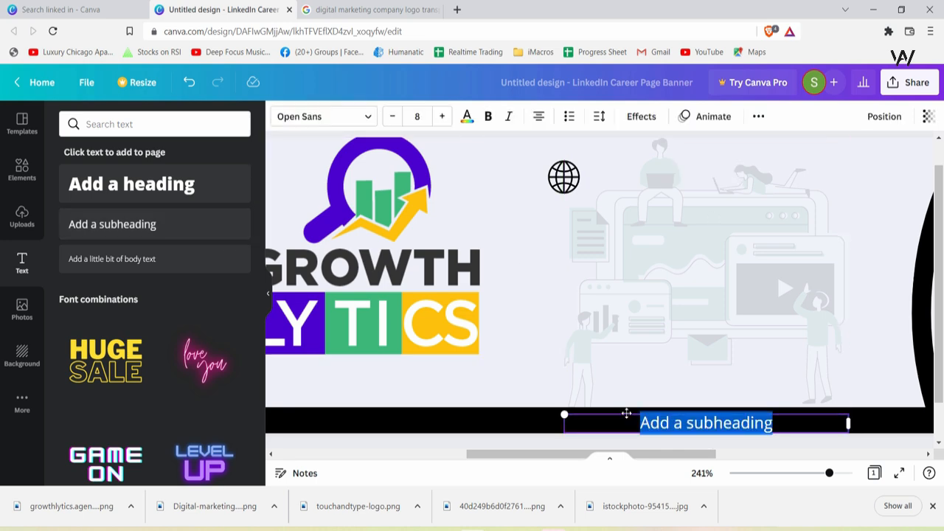
left_click_drag(626, 404, 582, 165)
type("W")
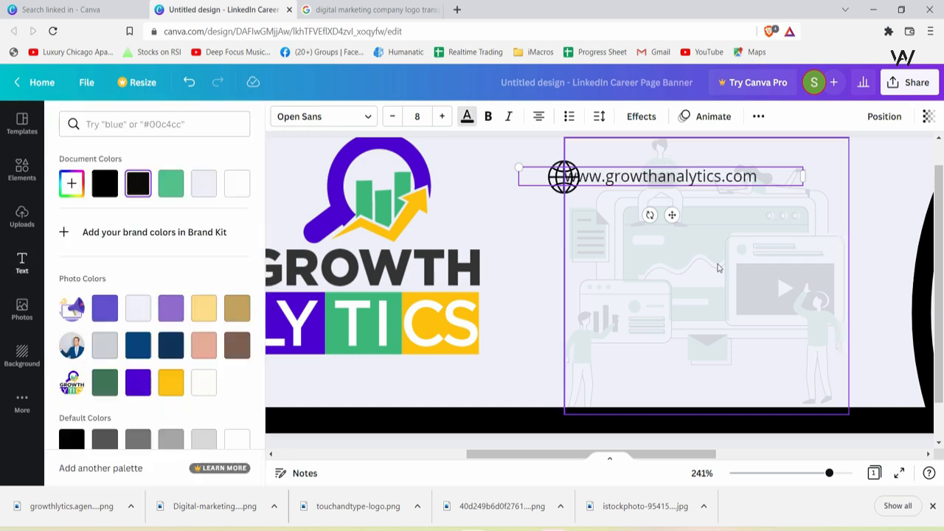
left_click(718, 267)
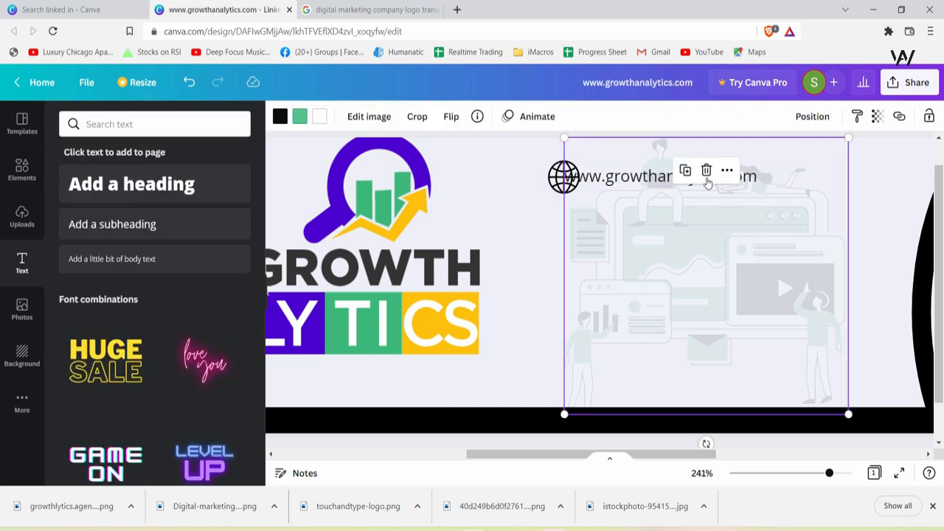
Step: Shrink the globe icon, place the website address just to its right and left-align the text
left_click(659, 179)
left_click_drag(652, 177, 679, 177)
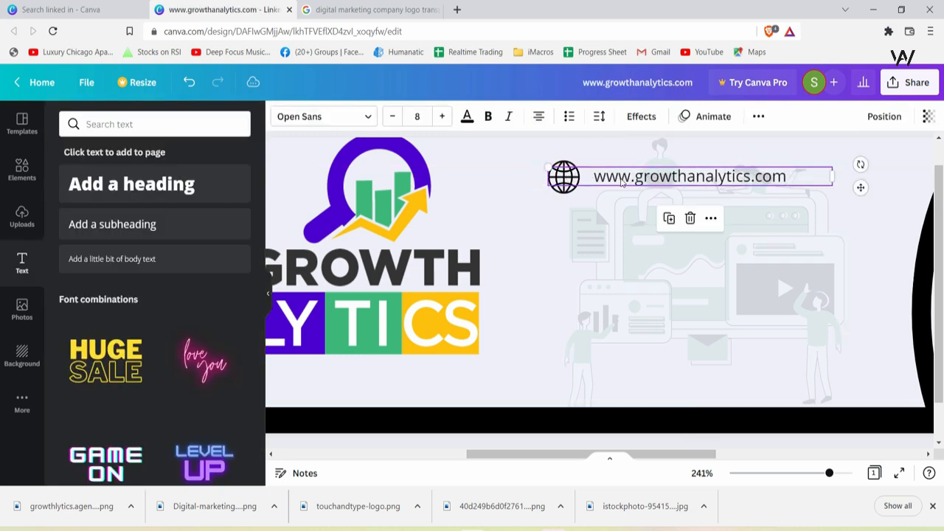
left_click(574, 190)
left_click_drag(581, 194, 572, 185)
left_click_drag(579, 183, 602, 184)
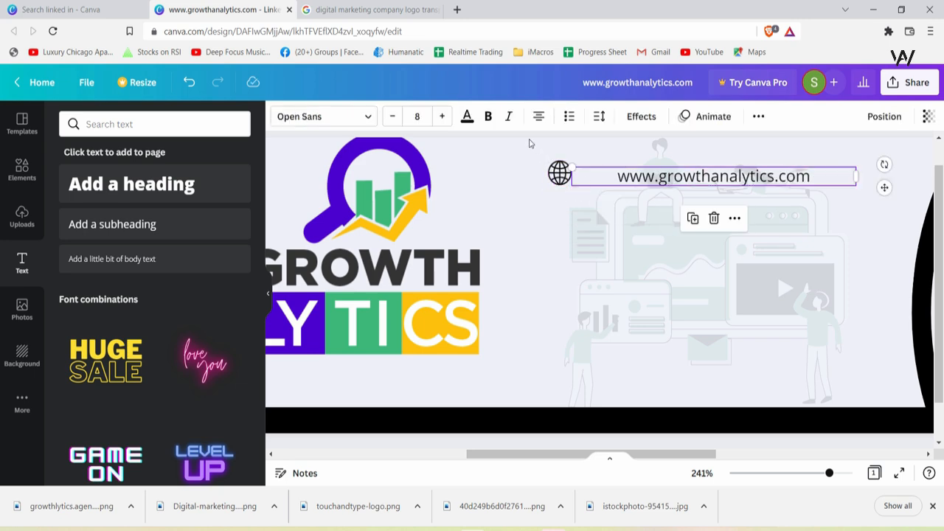
left_click(539, 118)
left_click(720, 360)
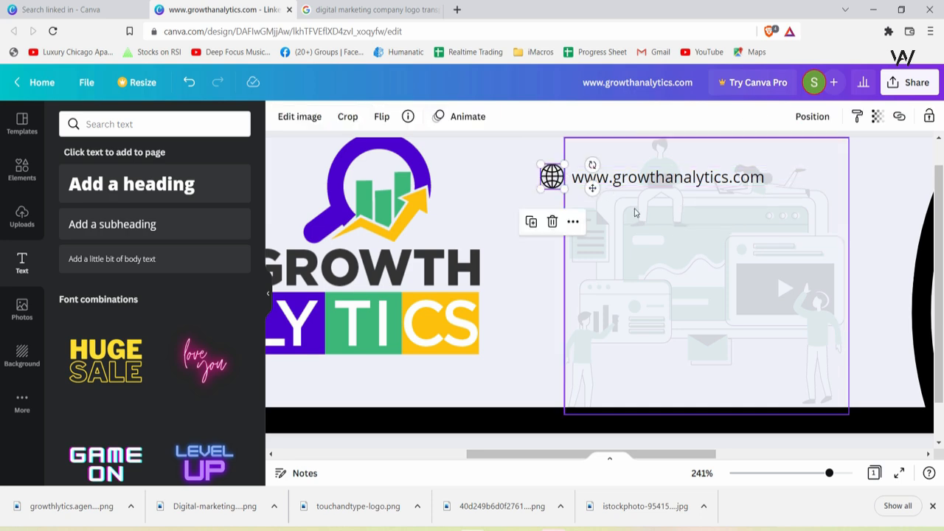
Step: Duplicate the website address text twice, stacking the copies in evenly spaced lines beneath the original
left_click_drag(829, 473, 805, 473)
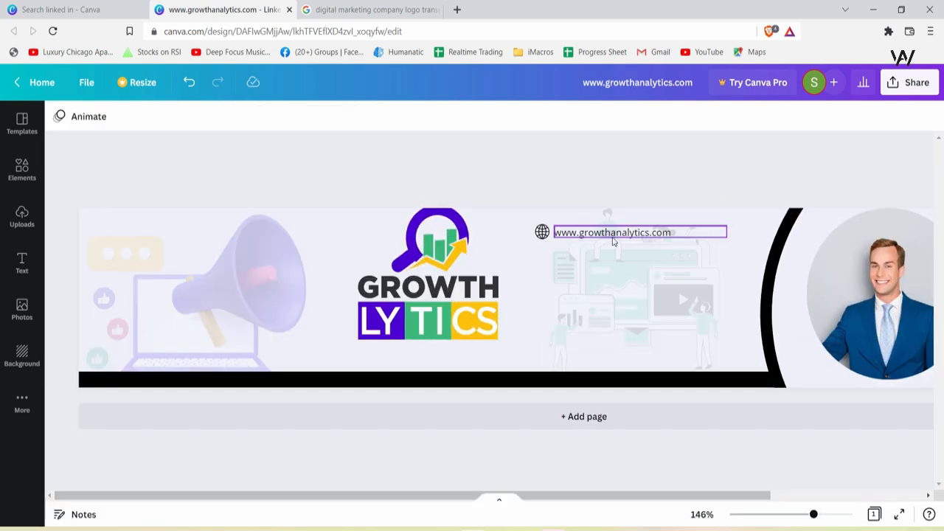
left_click(538, 306)
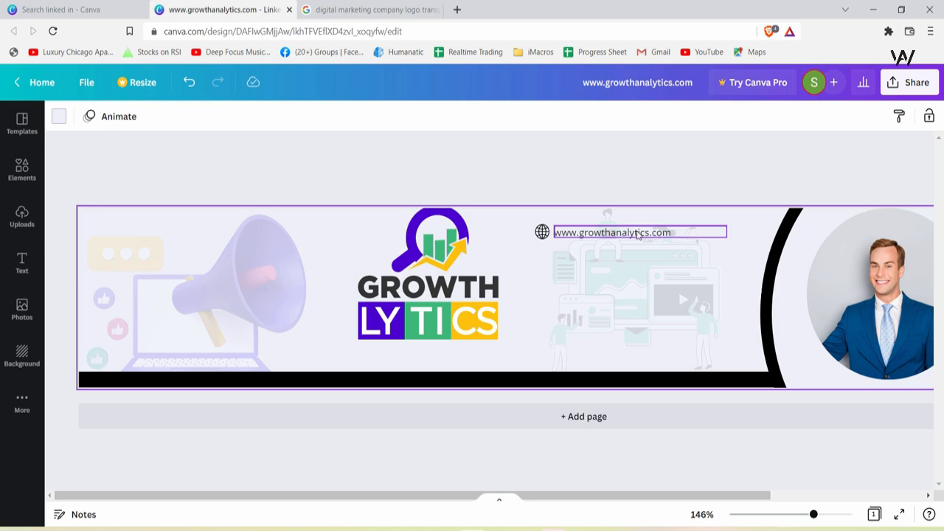
left_click(638, 235)
left_click_drag(638, 235, 637, 294)
left_click(586, 267)
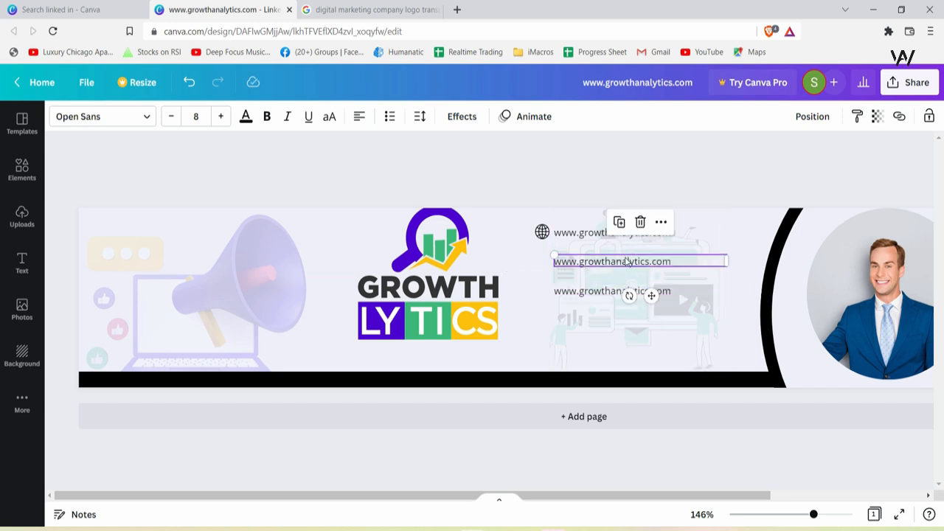
Step: Change the second contact line to "Fb/growthanalytics.com" and replace the third line with the contact phone number
type("Fb/")
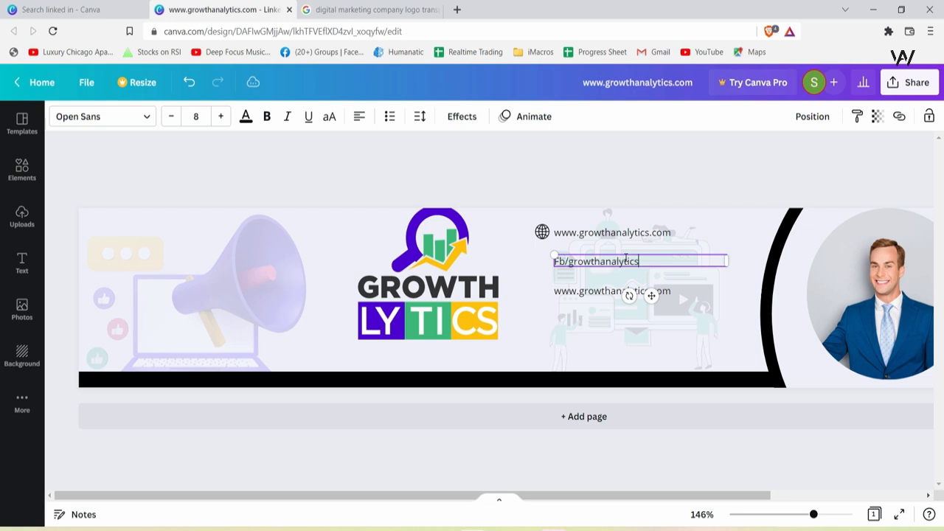
left_click(537, 274)
left_click(609, 302)
left_click(611, 290)
left_click(611, 291)
triple_click(611, 290)
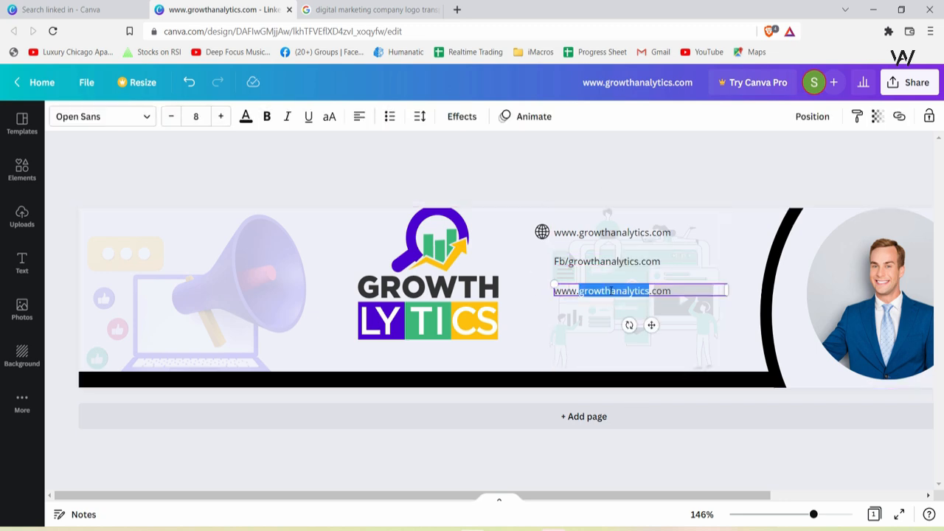
key("BackSpace")
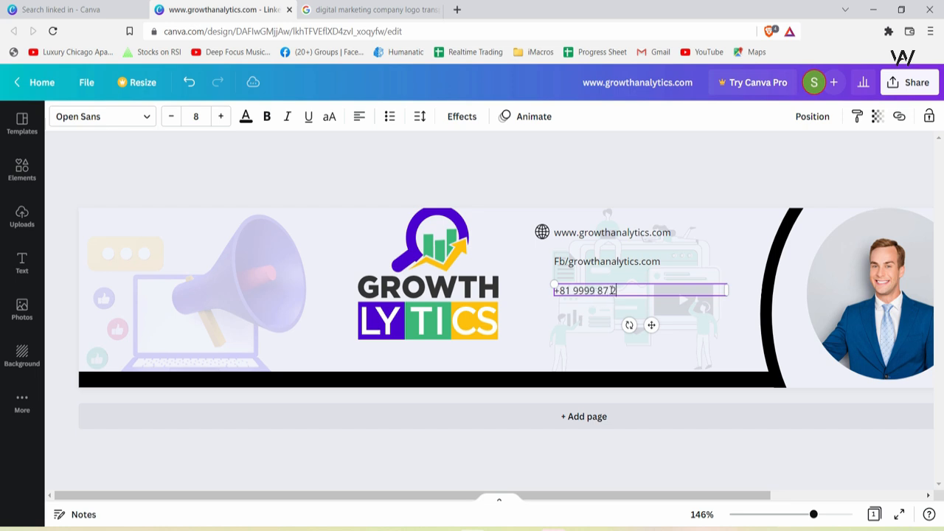
Step: Insert the plain "f" Facebook icon without a circle from an "fb" magic search
left_click(539, 264)
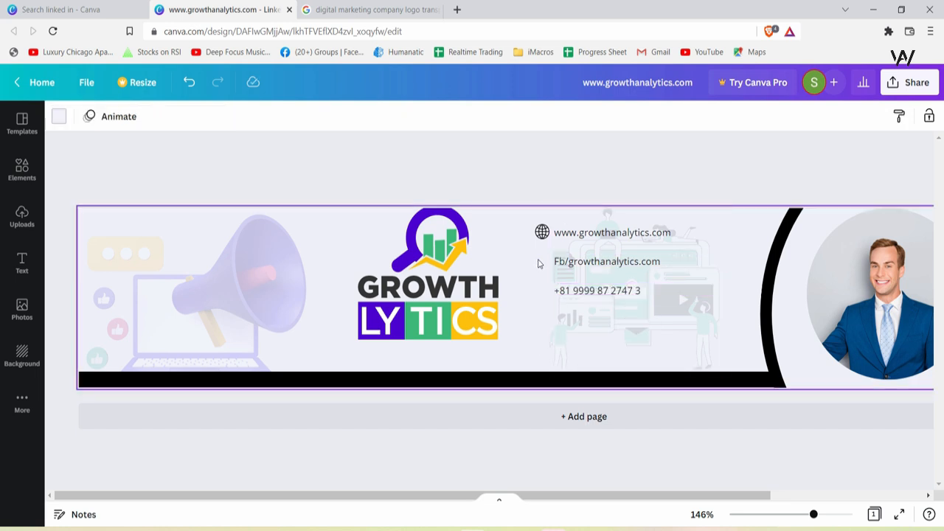
key("slash")
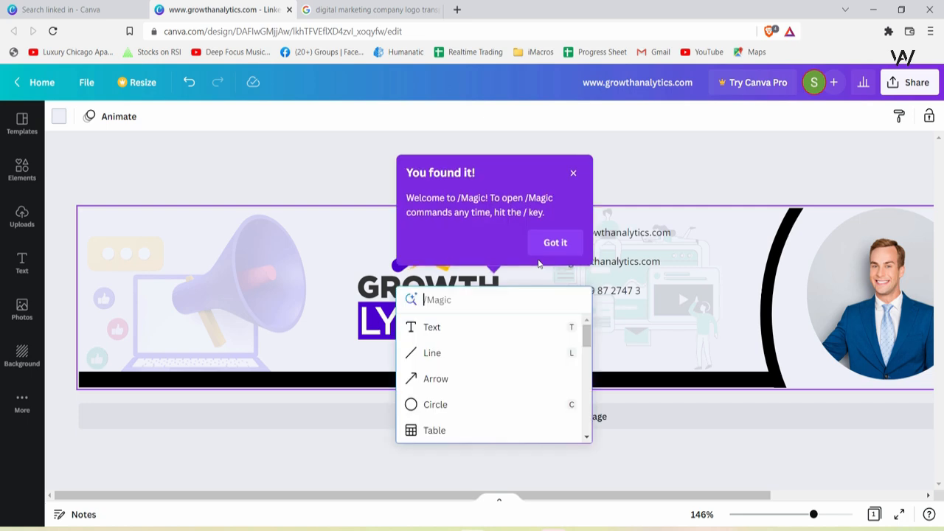
type("fb")
key("Return")
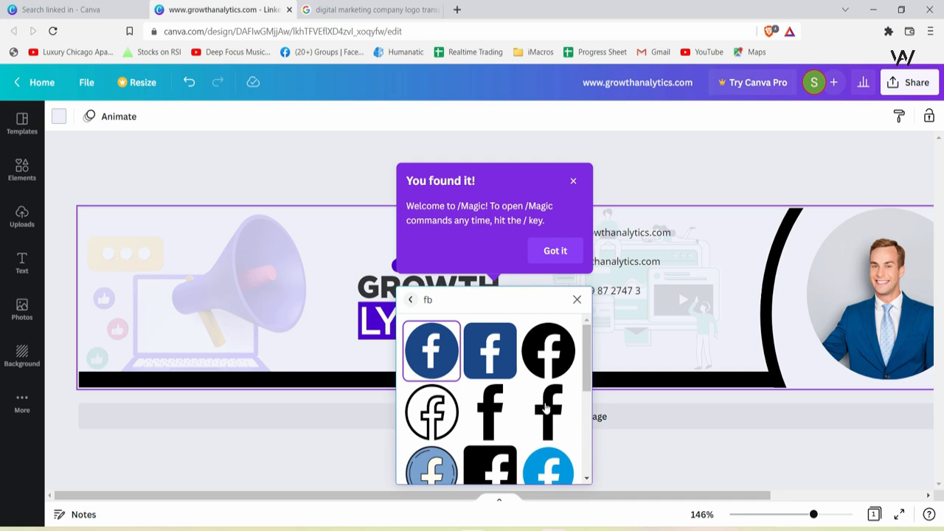
scroll(546, 408, "down", 5)
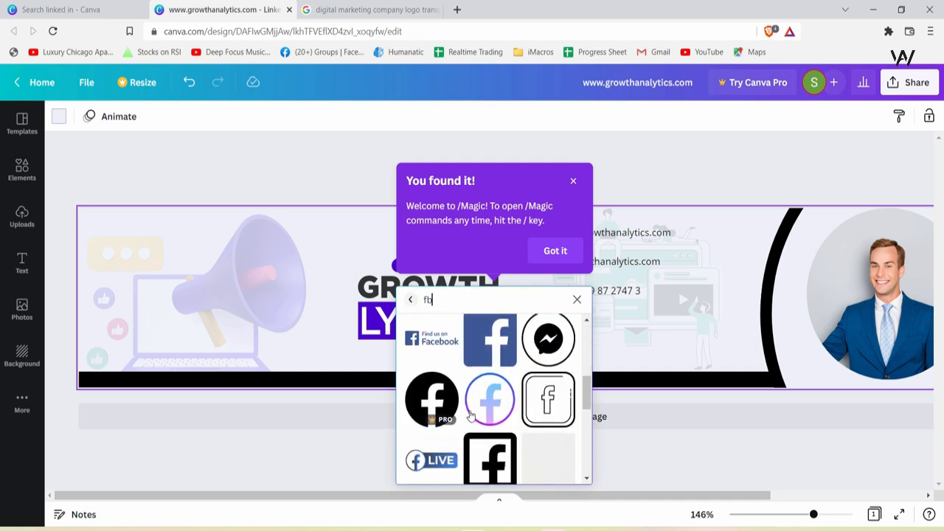
scroll(541, 376, "down", 1)
scroll(535, 365, "up", 5)
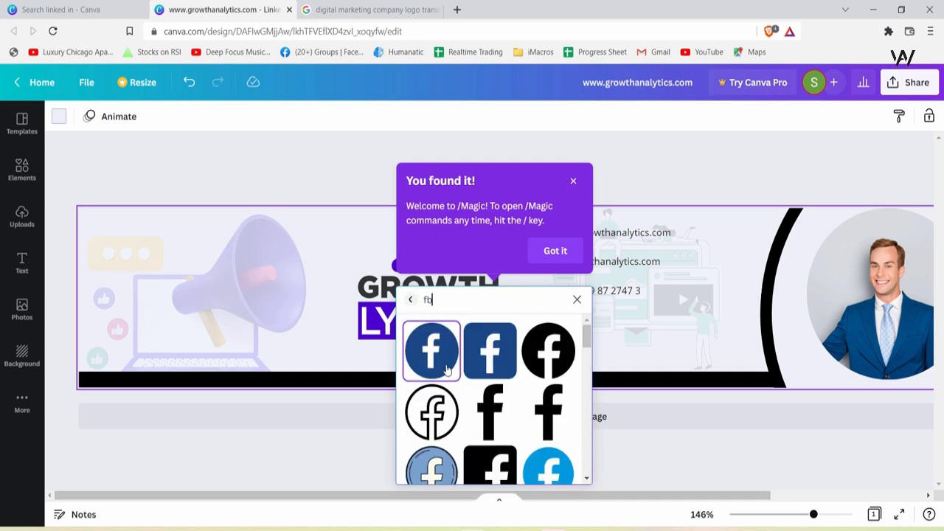
left_click(499, 424)
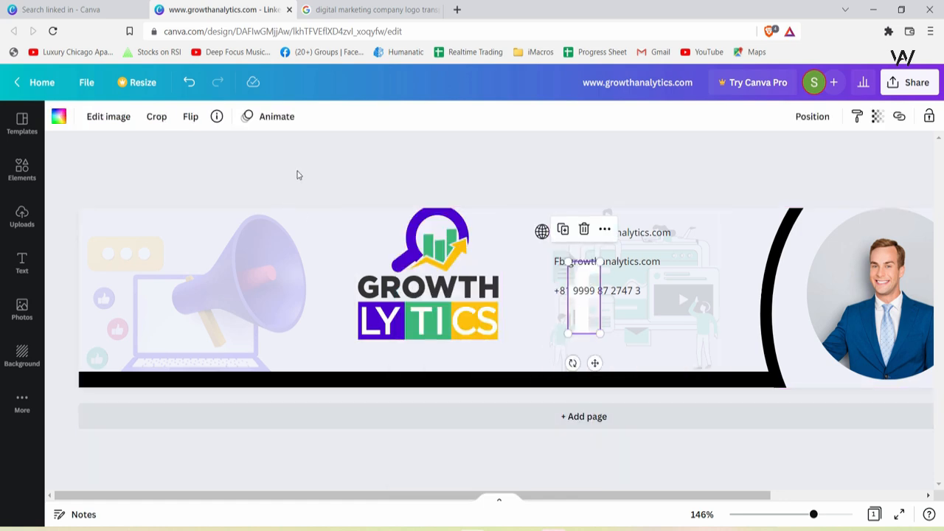
double_click(581, 317)
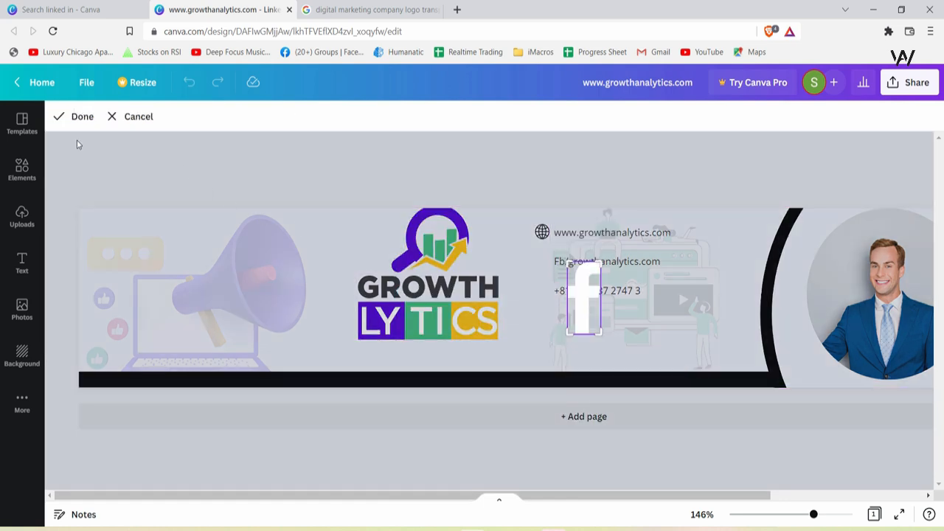
left_click(109, 116)
Step: Recolour the Facebook icon black, shrink it and place it beneath the globe, beside the Facebook address
left_click_drag(592, 312, 511, 275)
left_click(59, 116)
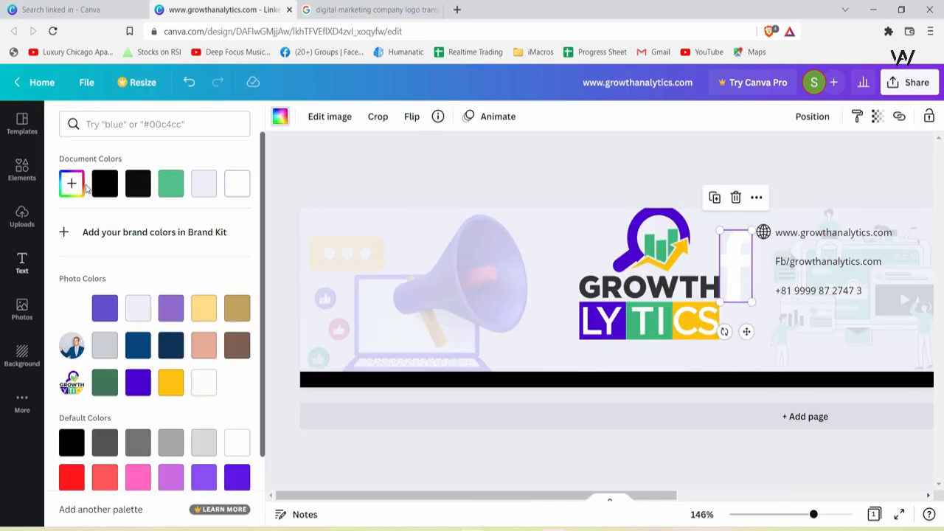
left_click(105, 183)
left_click_drag(751, 303, 767, 264)
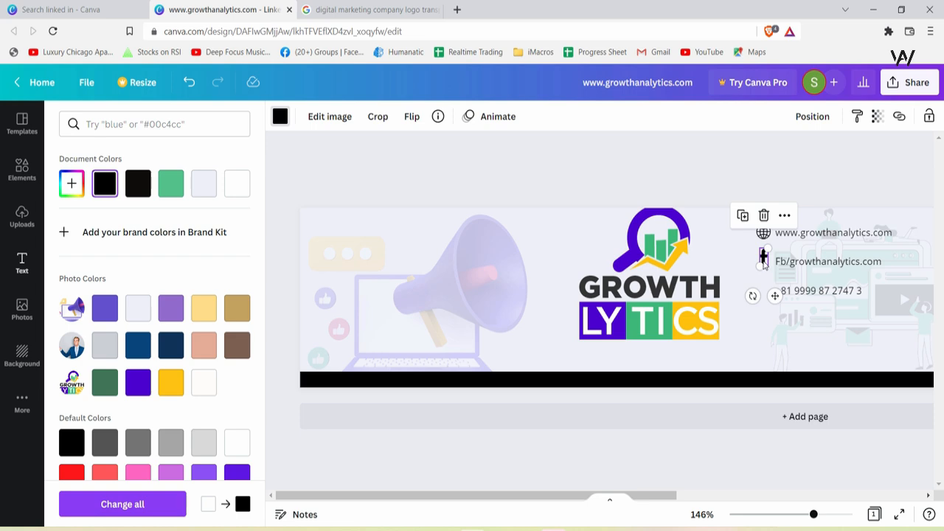
left_click(823, 399)
Step: Fine-tune the Facebook icon's position so it is centred under the globe and level with the Facebook address
left_click(621, 332)
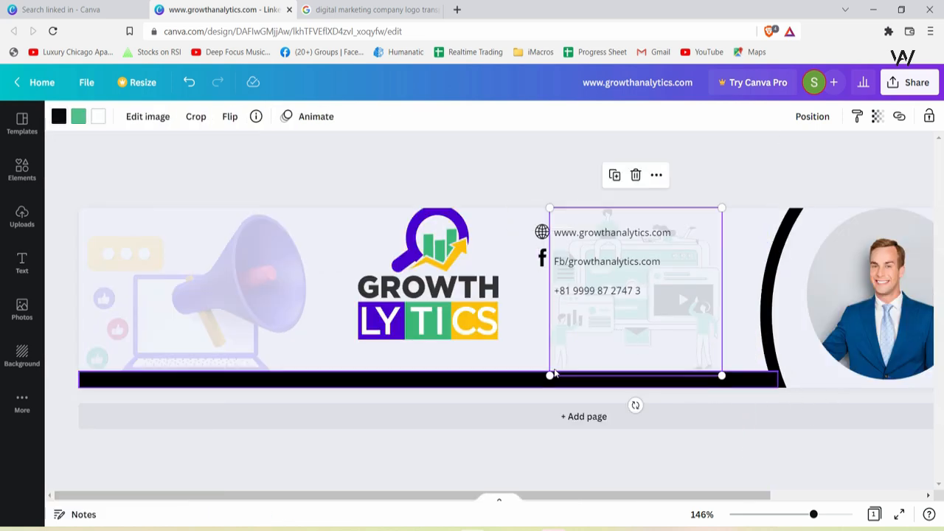
left_click(526, 328)
left_click(543, 258)
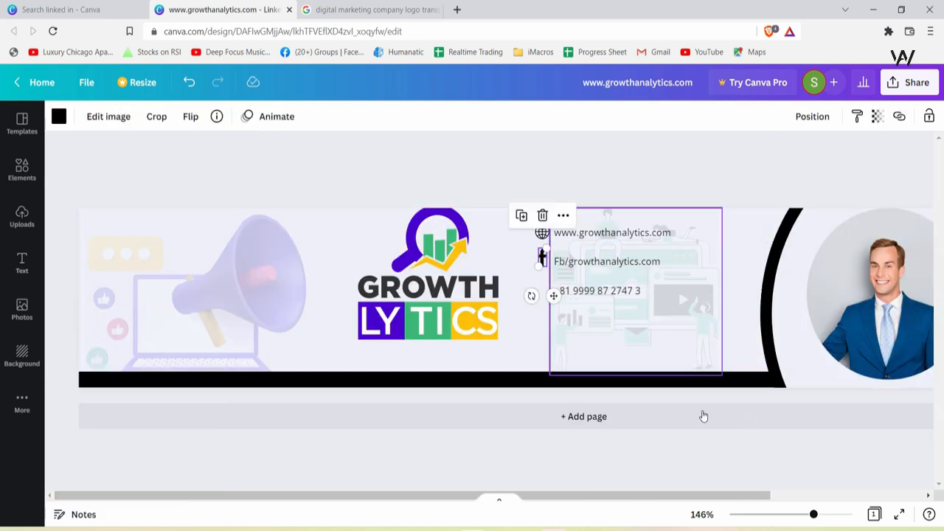
left_click_drag(813, 514, 833, 514)
left_click_drag(599, 210, 590, 225)
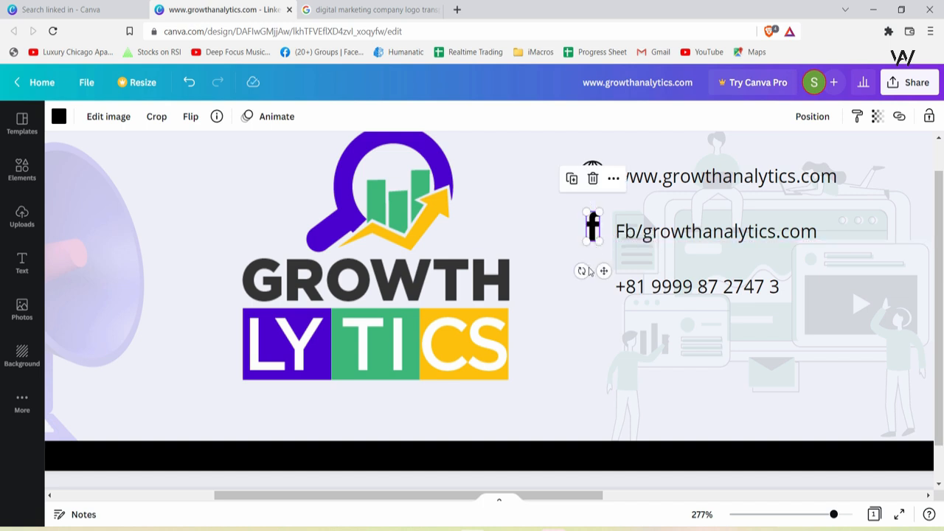
Step: Insert the circled handset icon from a "phone" magic search, shrink it and align it beside the phone number under the Facebook icon
left_click(594, 313)
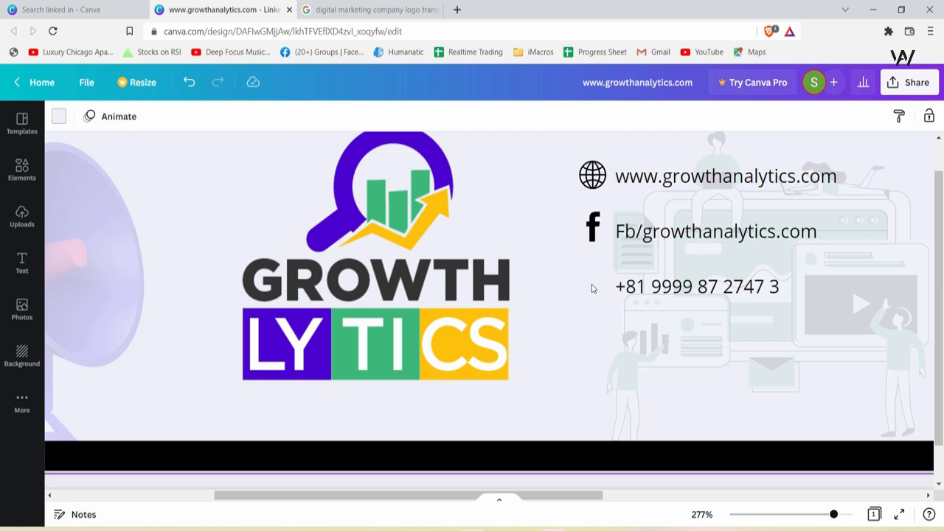
key("slash")
type("phone")
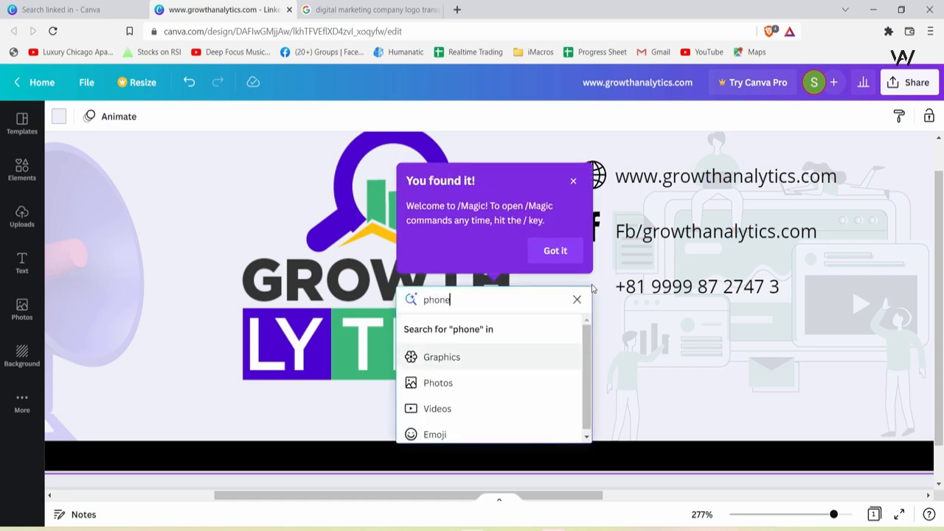
key("Return")
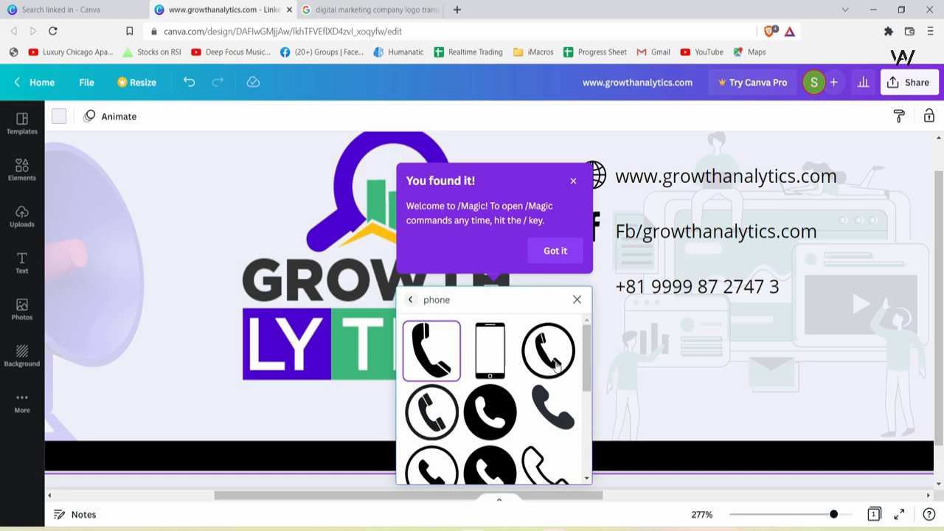
left_click(557, 366)
left_click_drag(734, 366, 607, 294)
left_click_drag(592, 280, 592, 284)
left_click(586, 348)
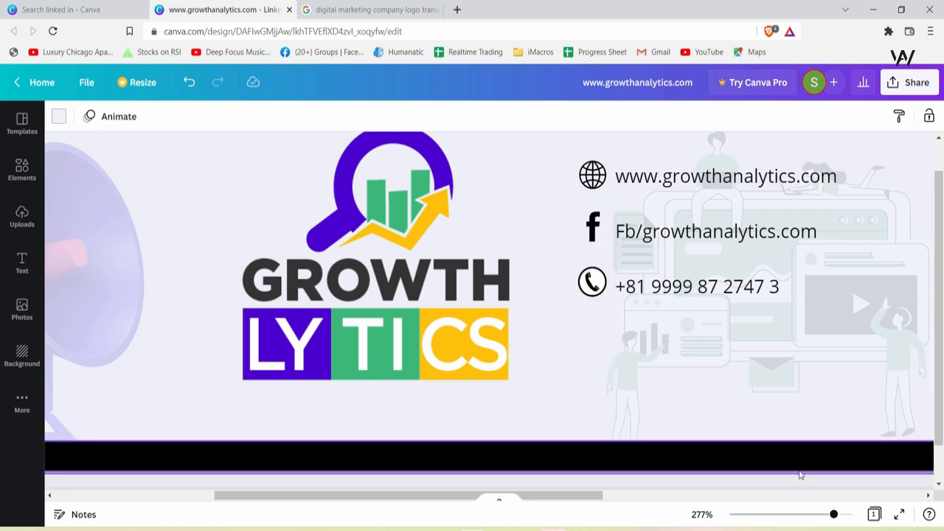
Step: Set the megaphone-and-laptop graphic's transparency to 9
left_click_drag(834, 514, 803, 514)
left_click(731, 464)
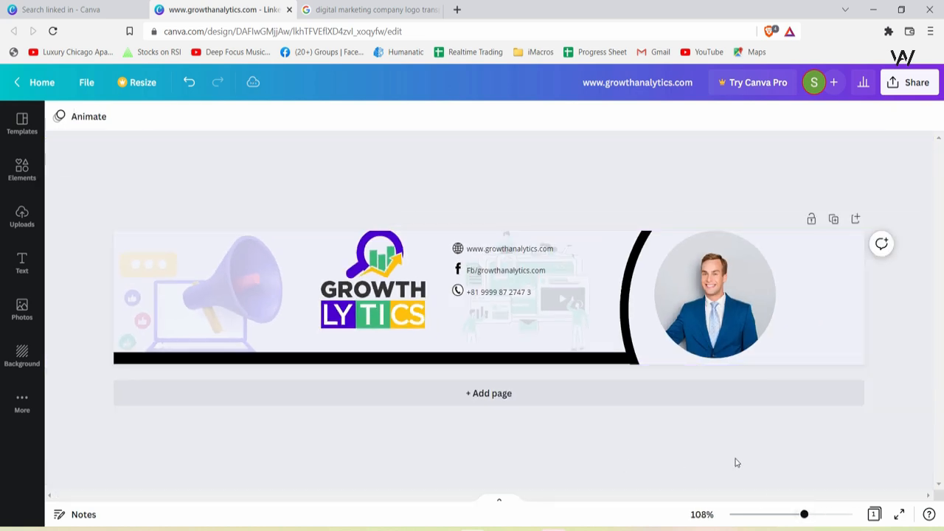
left_click(221, 302)
left_click(877, 120)
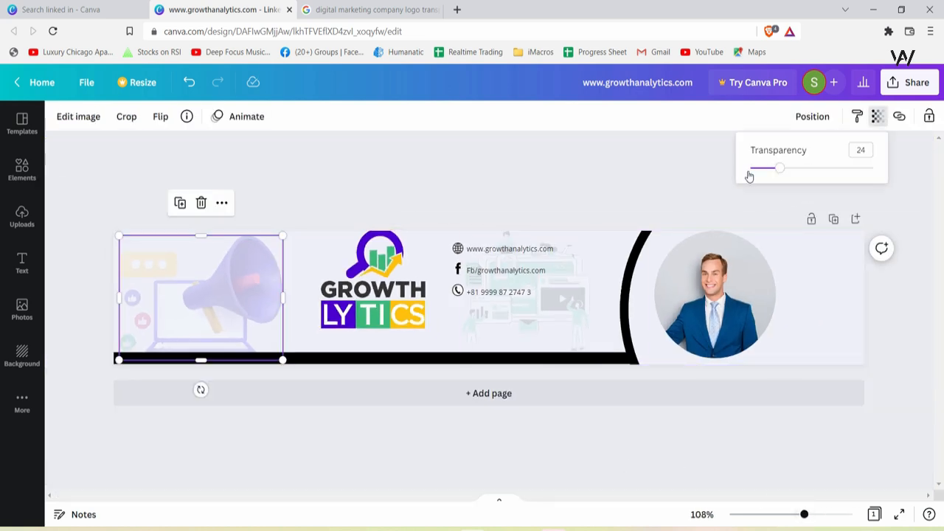
left_click_drag(776, 172, 763, 171)
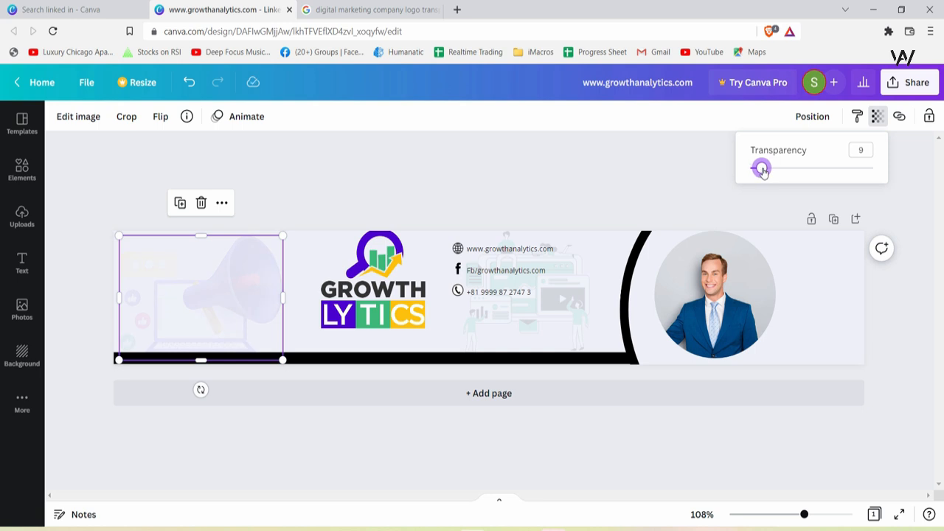
left_click(539, 337)
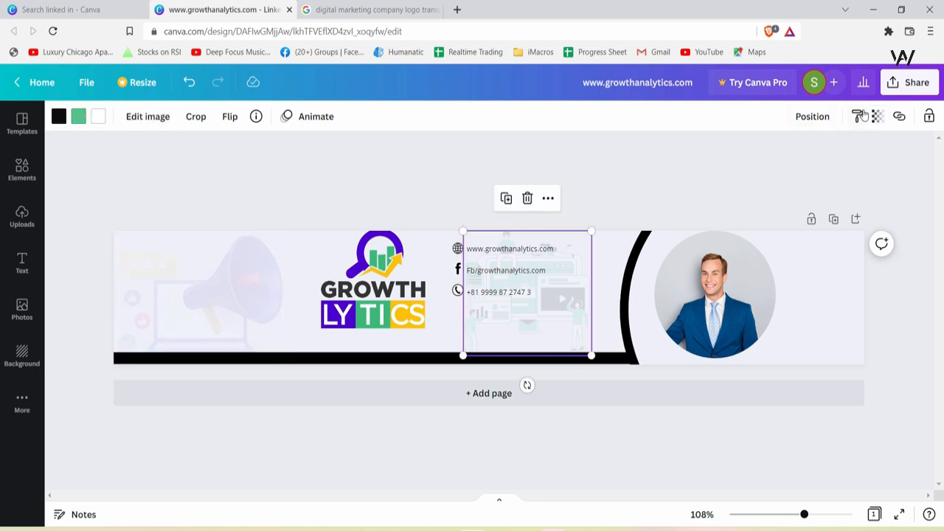
left_click(379, 352)
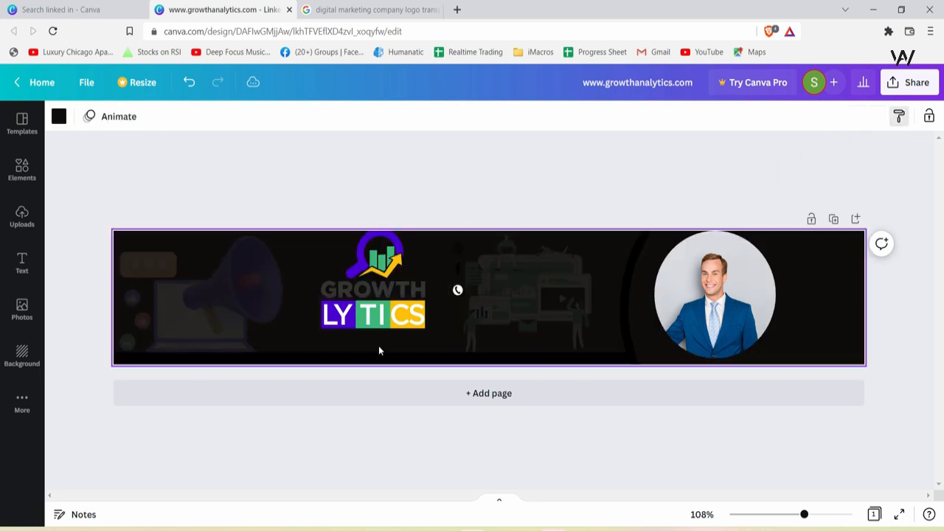
key("ctrl+z")
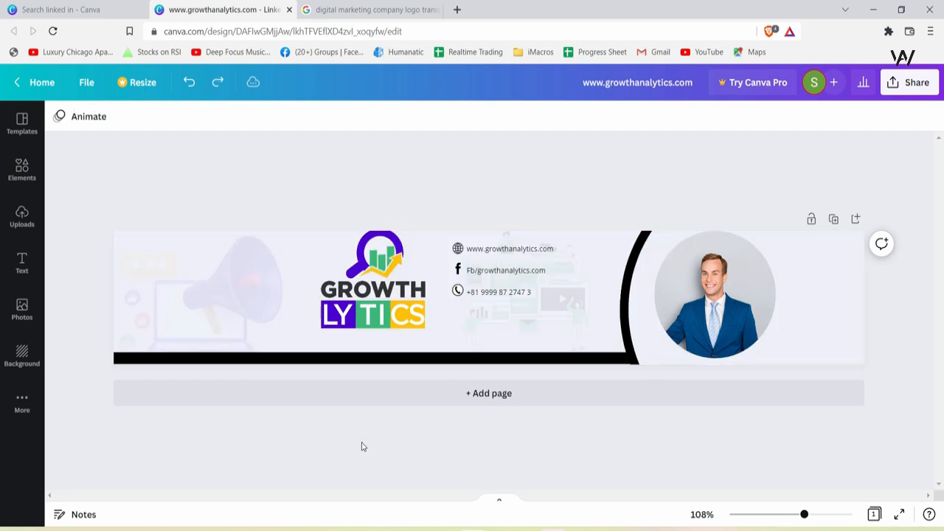
Step: Move the company logo slightly down so its magnifying glass clears the banner's upper edge
left_click_drag(805, 515, 810, 515)
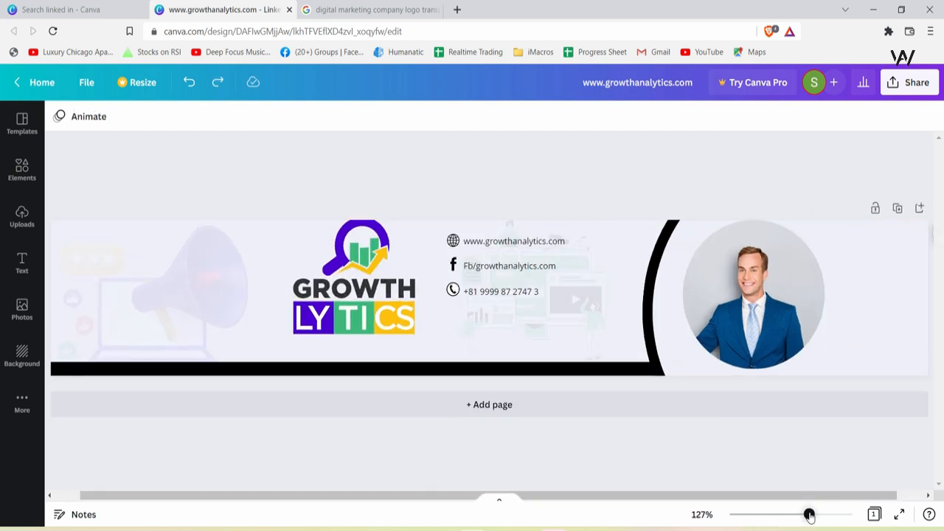
left_click_drag(617, 499, 477, 499)
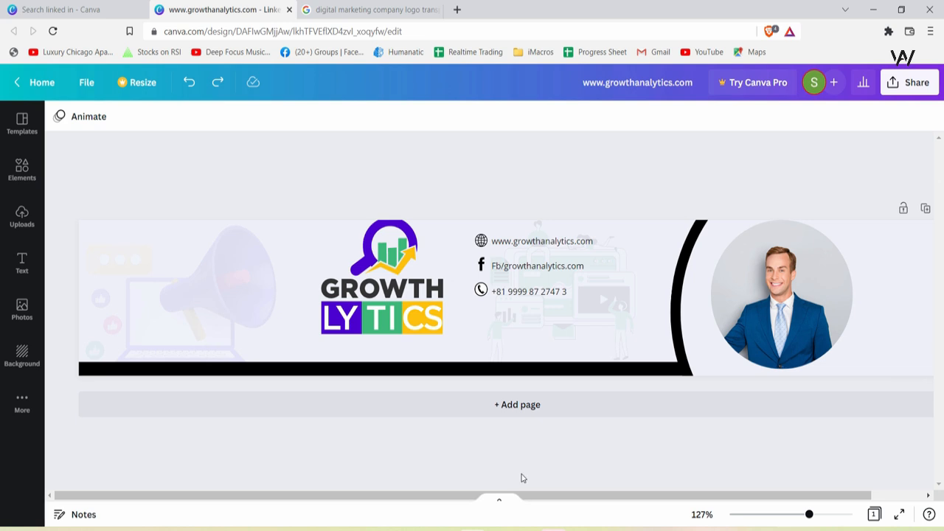
scroll(780, 445, "down", 2)
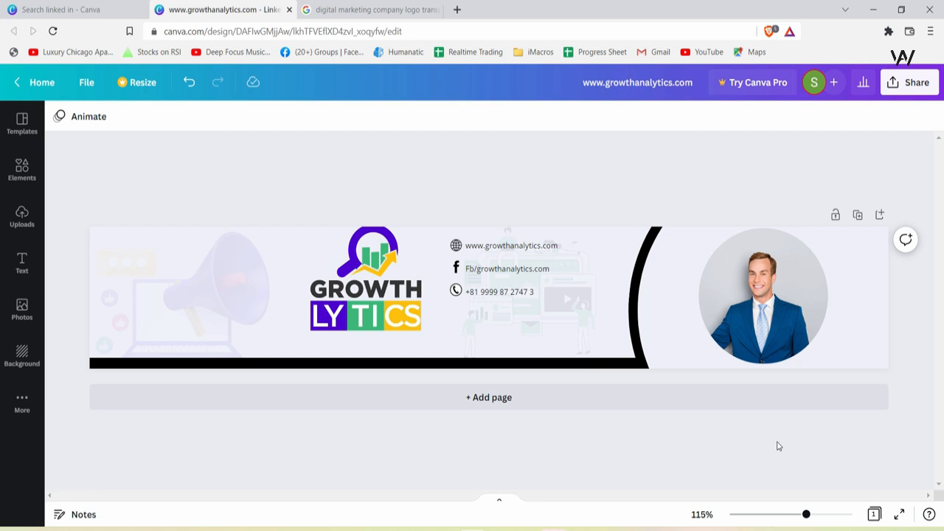
left_click(376, 291)
left_click_drag(376, 292, 377, 299)
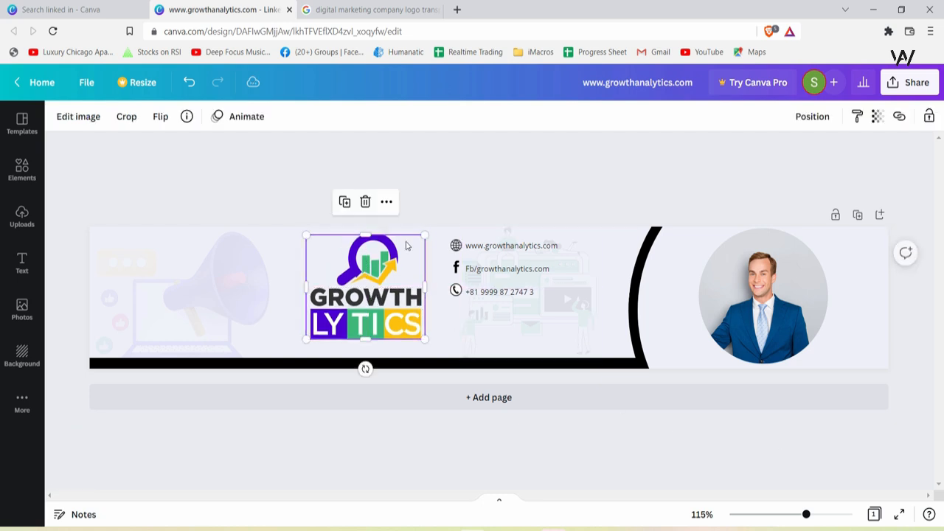